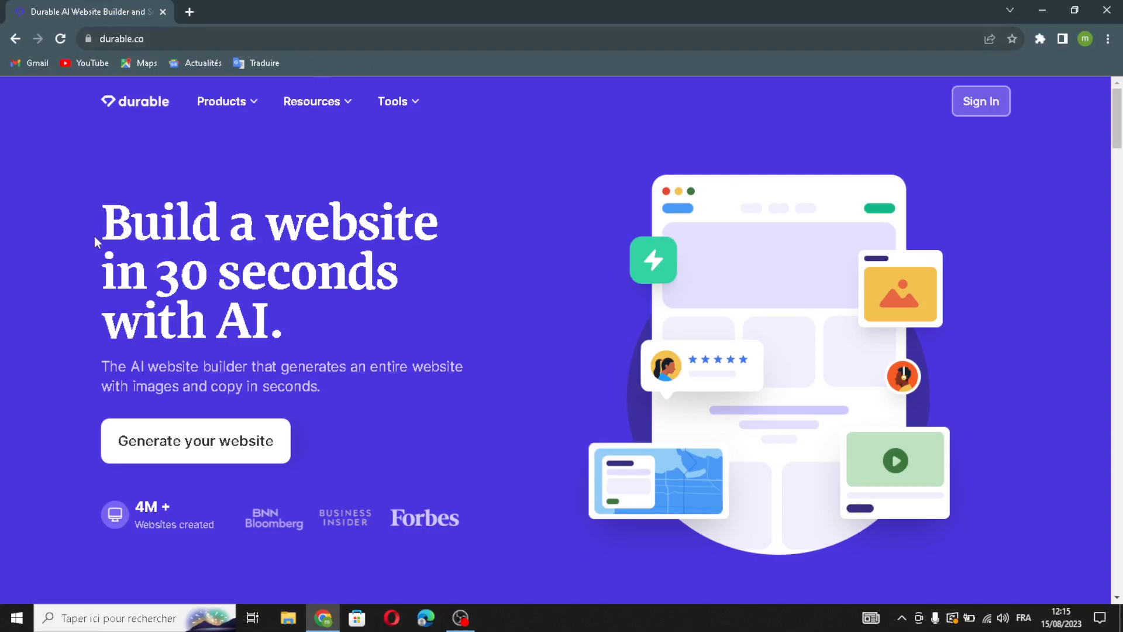
drag(431, 221, 326, 348)
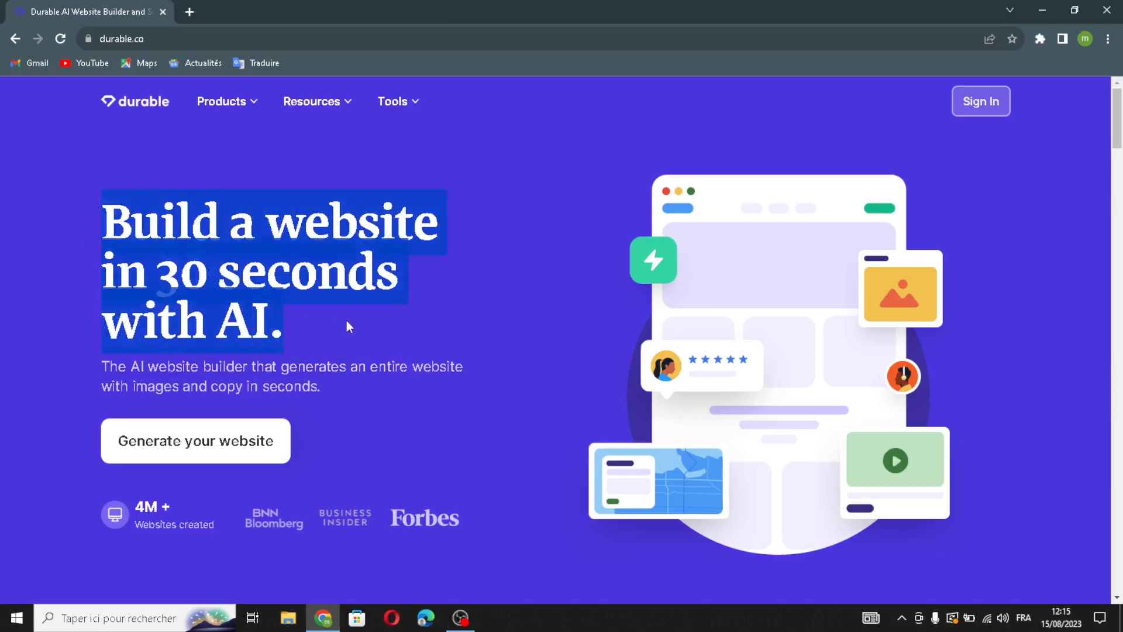
click(419, 392)
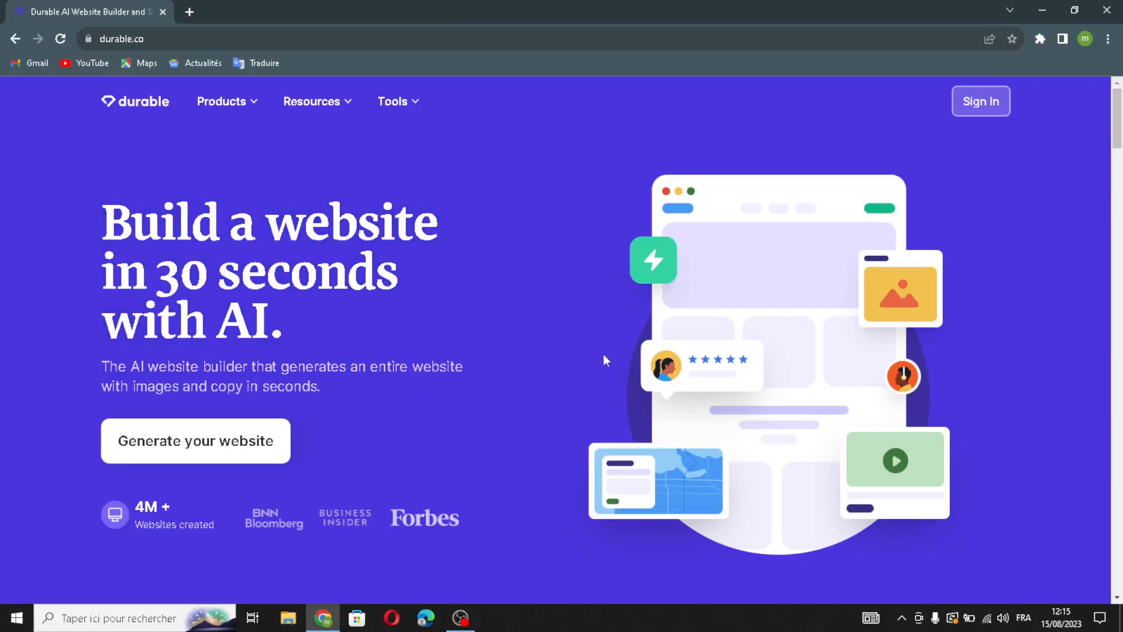
Sign in and enter Cyberscape Strategies as the business name in the new business form
click(981, 101)
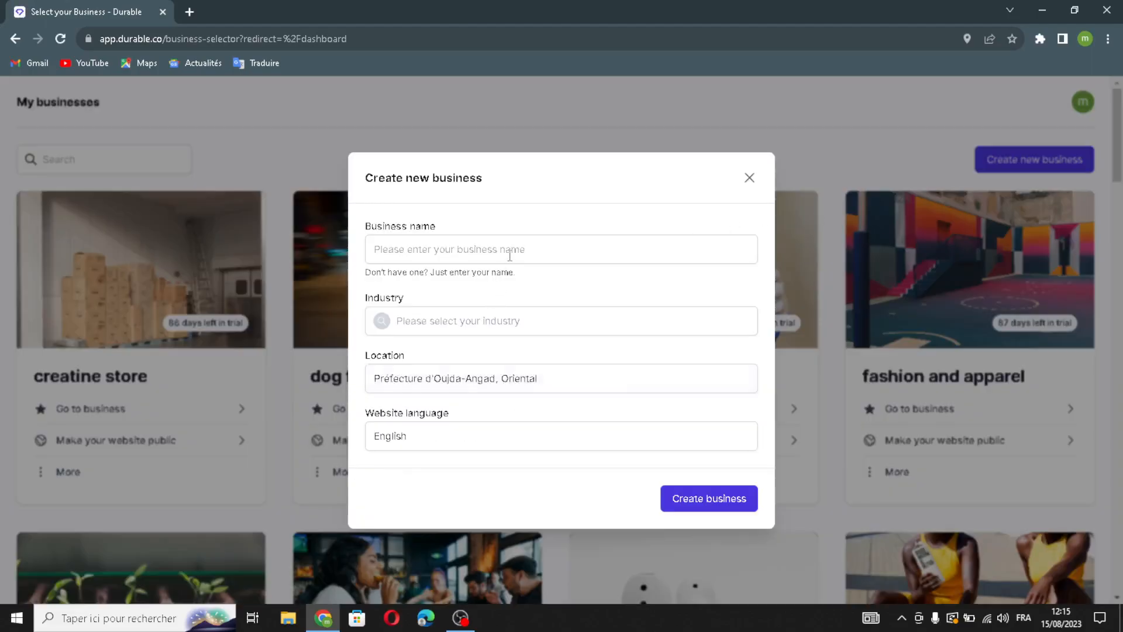
right_click(509, 251)
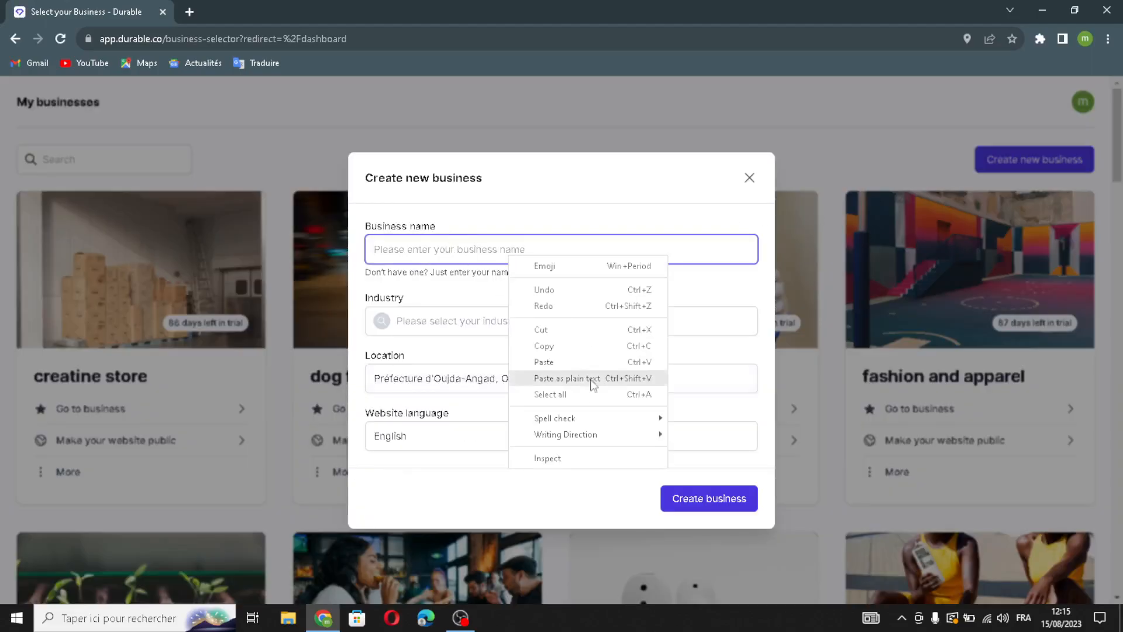
click(547, 362)
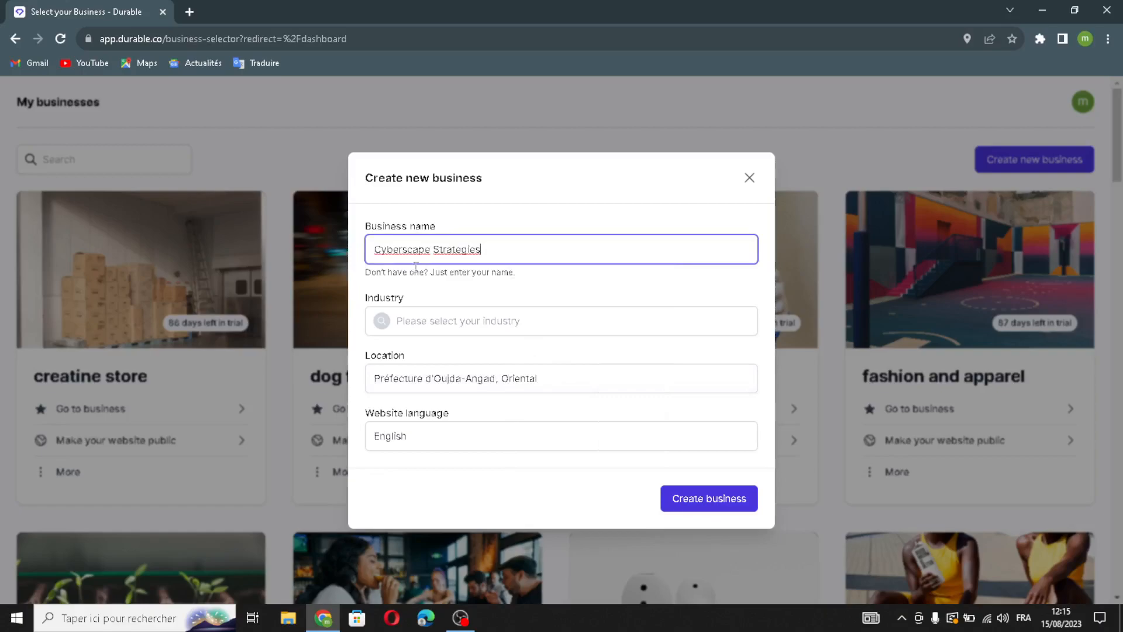
Set the new business's industry to Digital Marketing from the suggested industries
click(501, 326)
text(D)
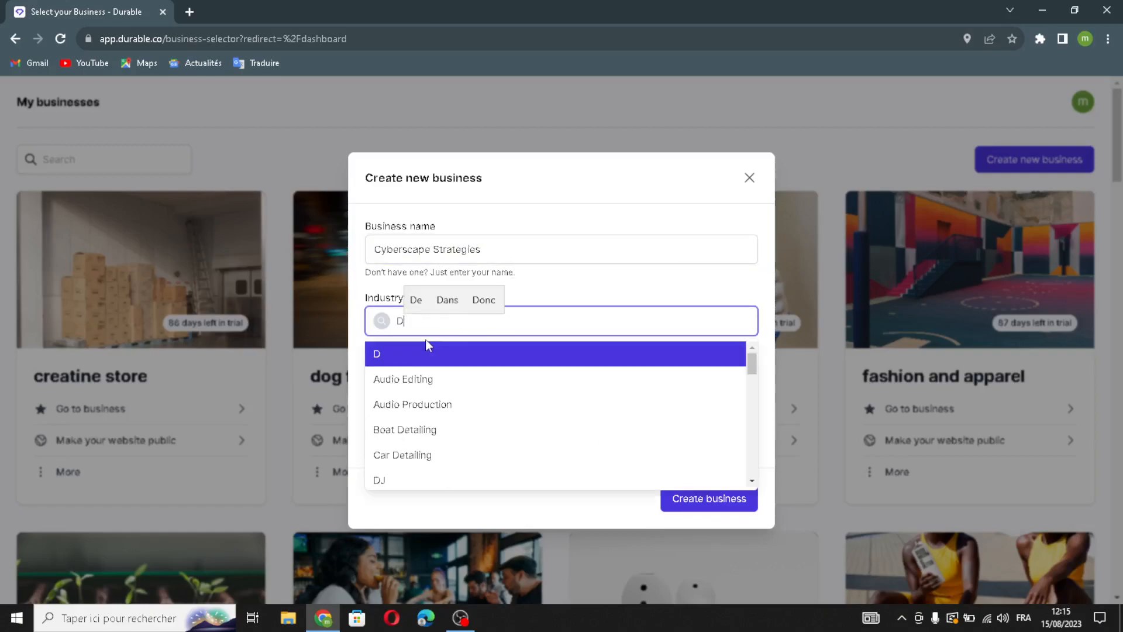
text(IGITAL MA)
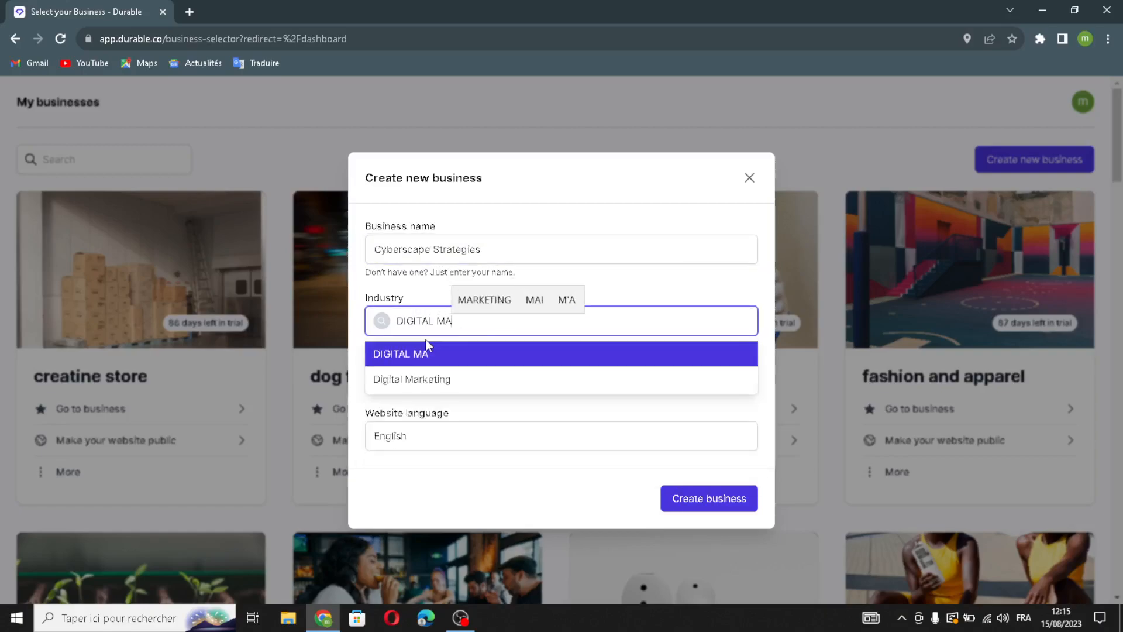
text(RKETING)
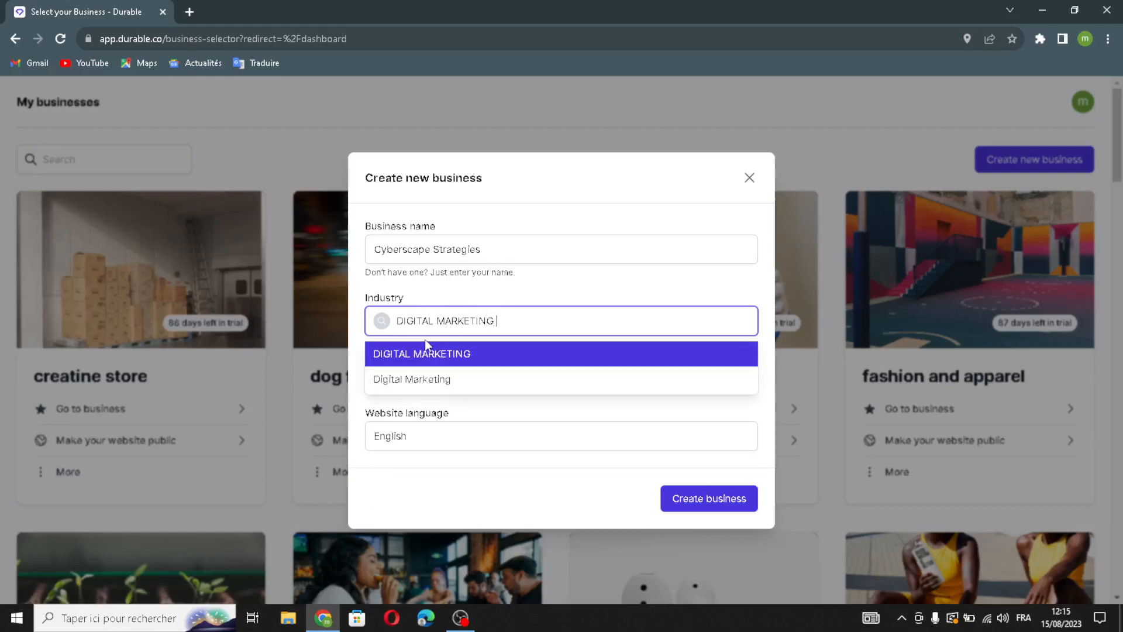
click(441, 379)
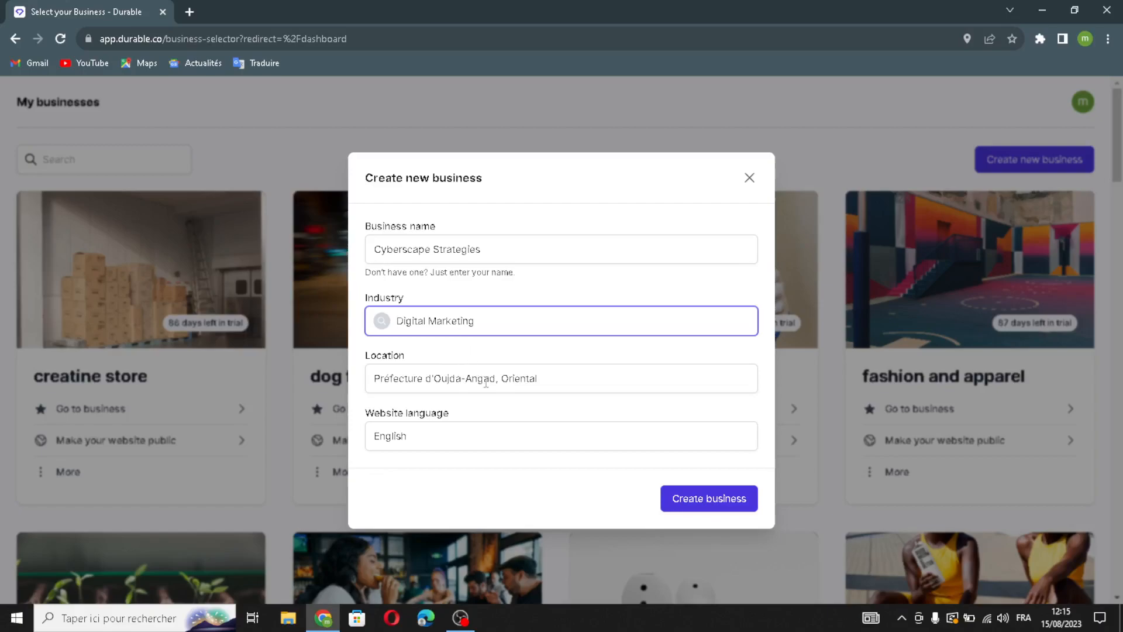
Create the business with the prefilled location and English as the website language
drag(380, 376, 461, 378)
click(543, 381)
click(544, 436)
click(609, 562)
click(672, 507)
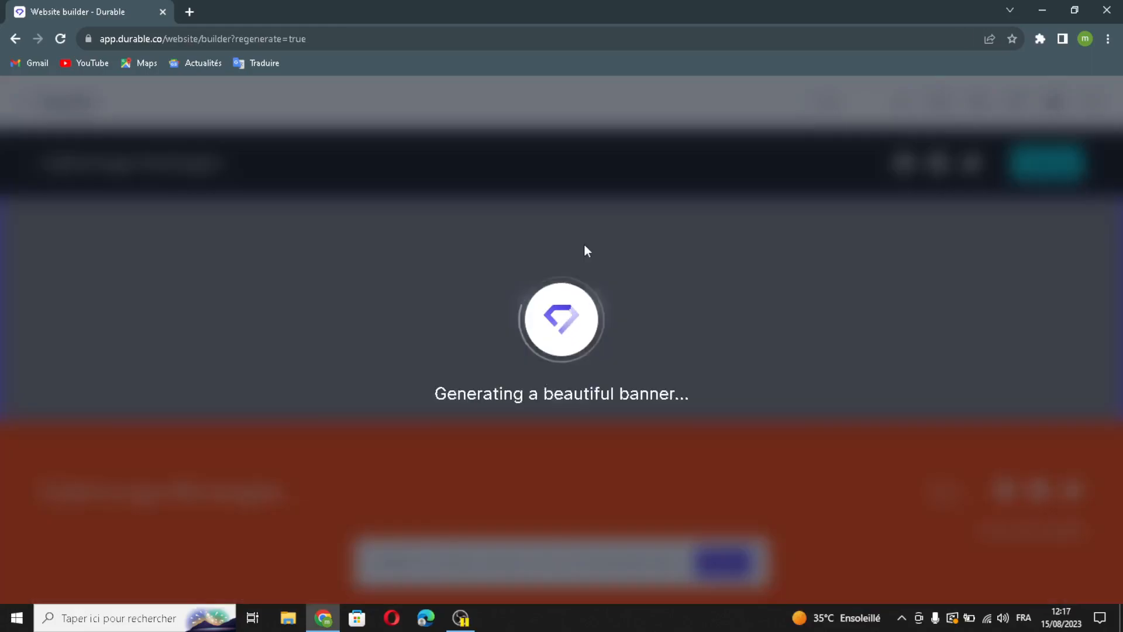
right_click(583, 243)
click(514, 181)
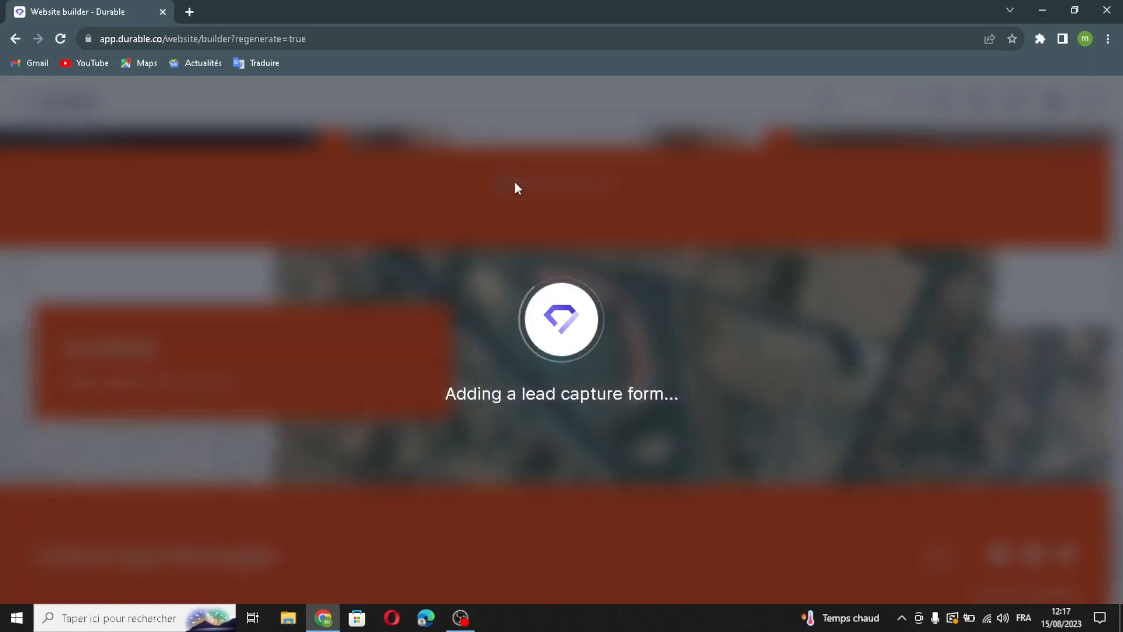
Open the generated site's header for editing and enable replacing the company name with a logo
scroll(597, 239, up, 6)
scroll(597, 240, up, 20)
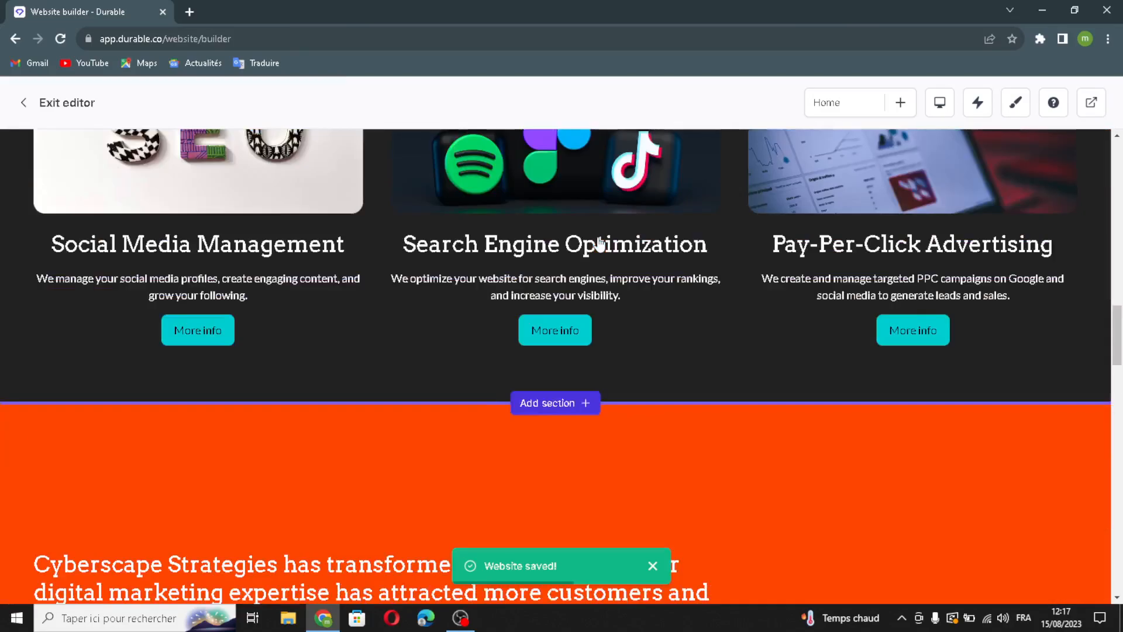
scroll(599, 245, up, 15)
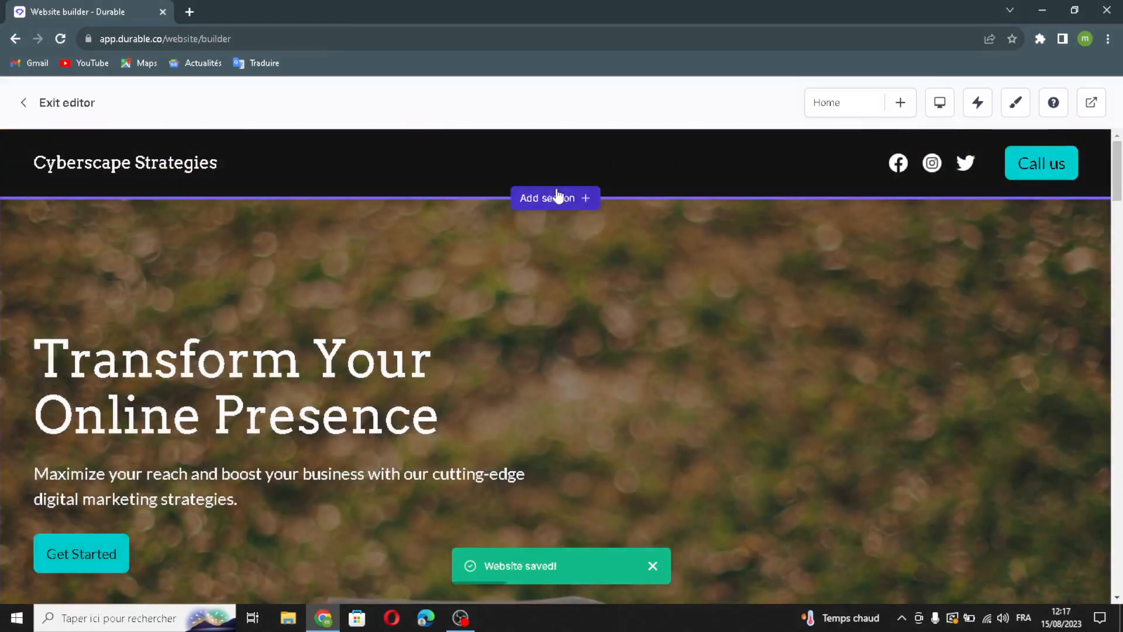
click(556, 160)
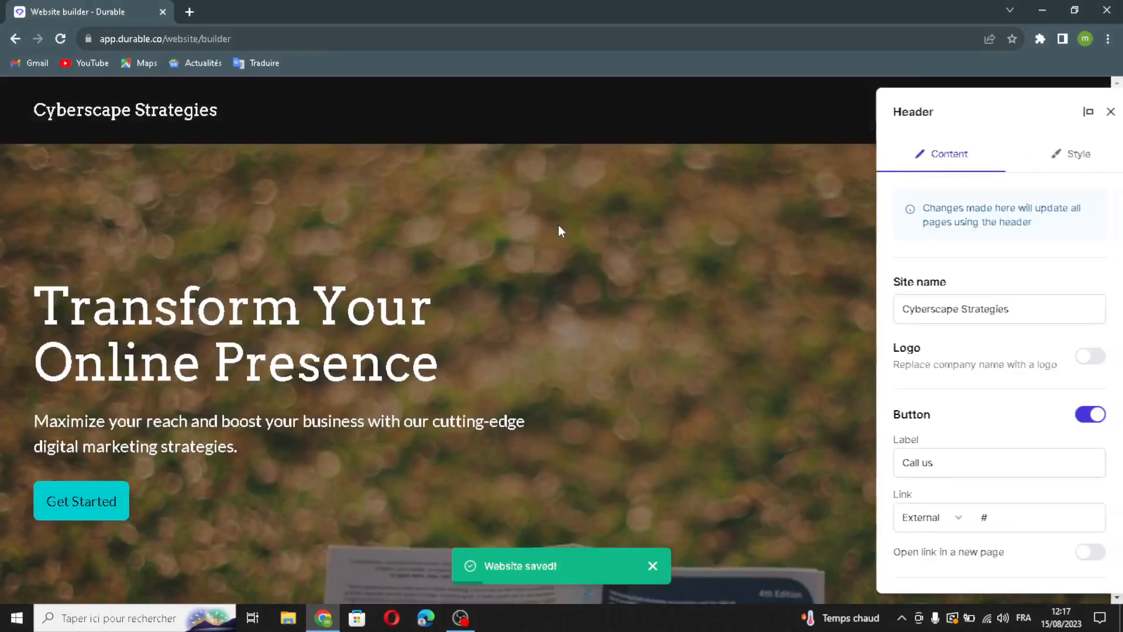
drag(1024, 304, 1027, 331)
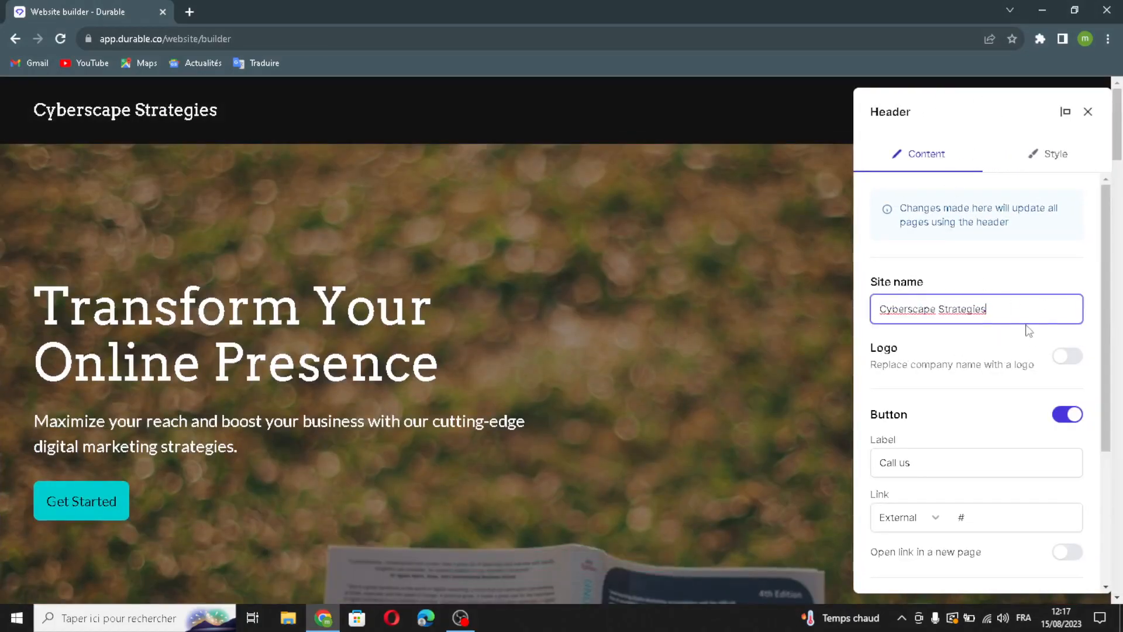
click(1067, 362)
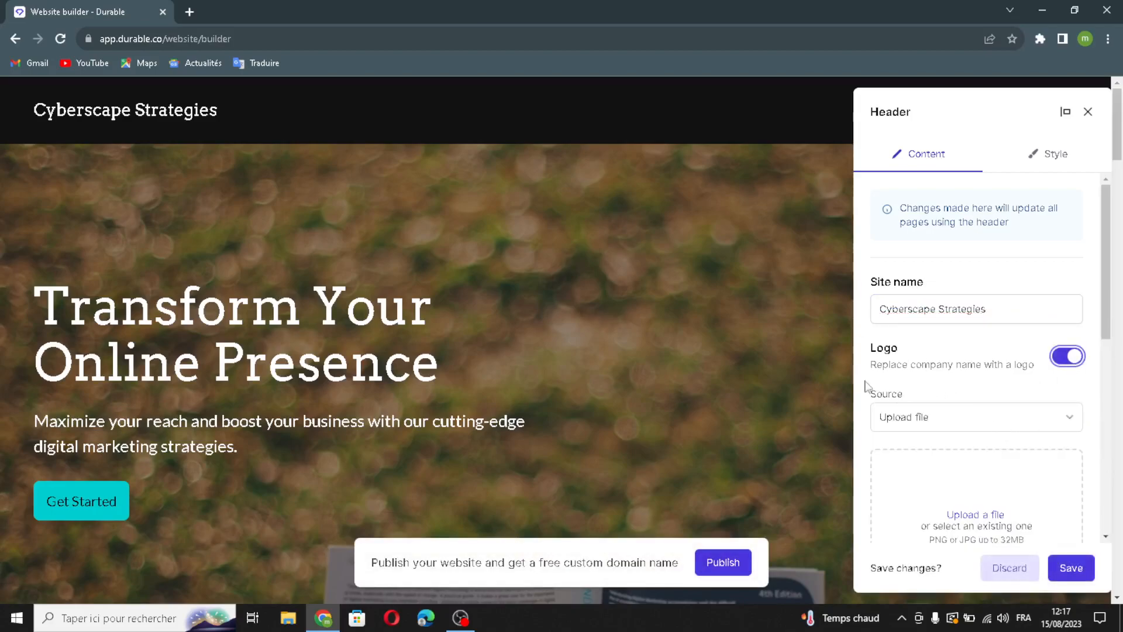
Set the header's "Call us" button link to open in a new page
scroll(912, 333, down, 3)
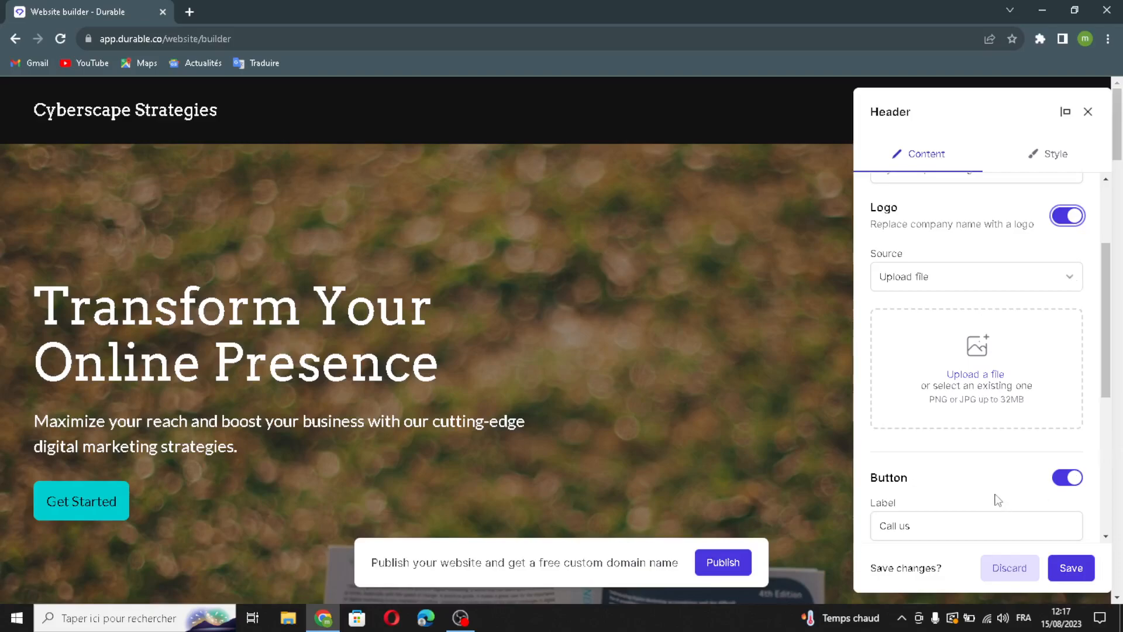
scroll(997, 500, down, 1)
triple_click(969, 466)
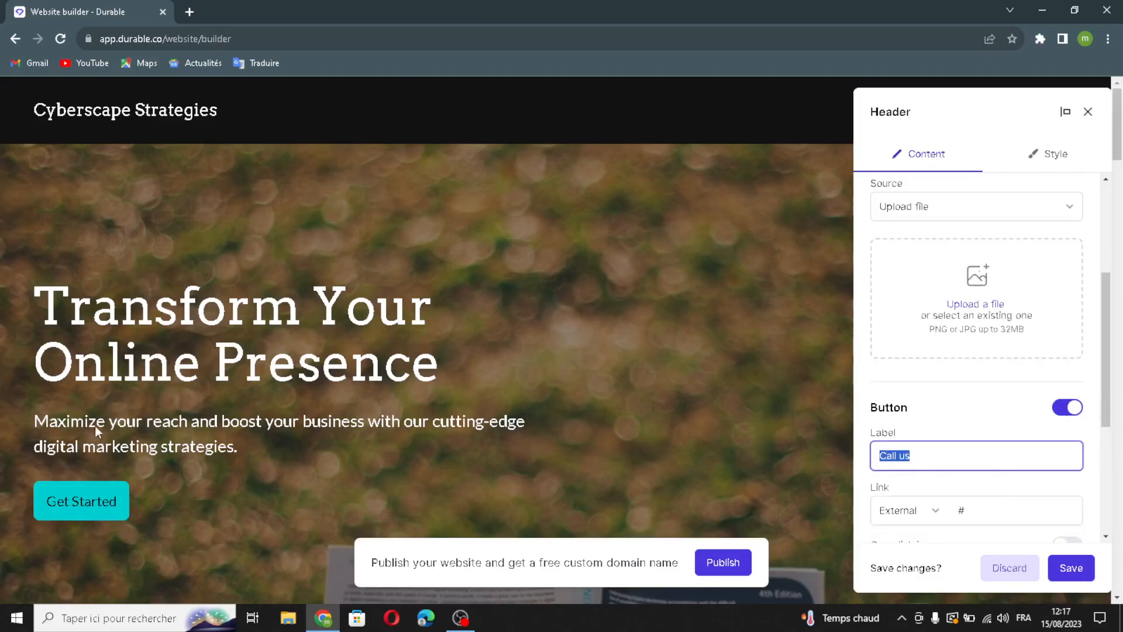
scroll(1011, 435, down, 3)
click(999, 302)
click(917, 303)
click(923, 303)
click(1068, 335)
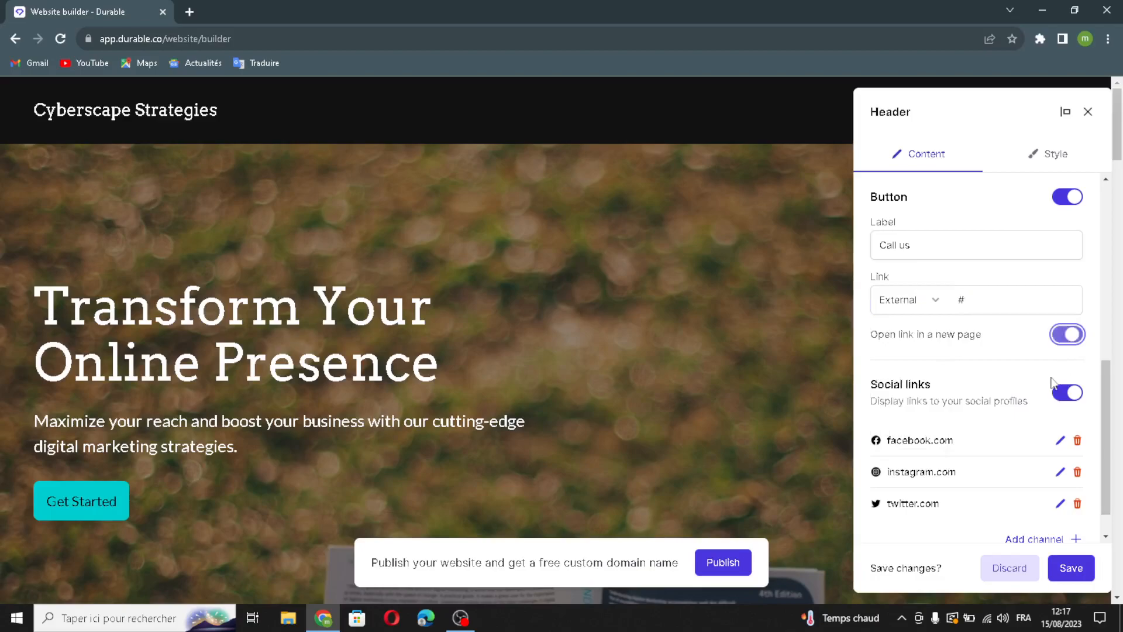
click(1036, 374)
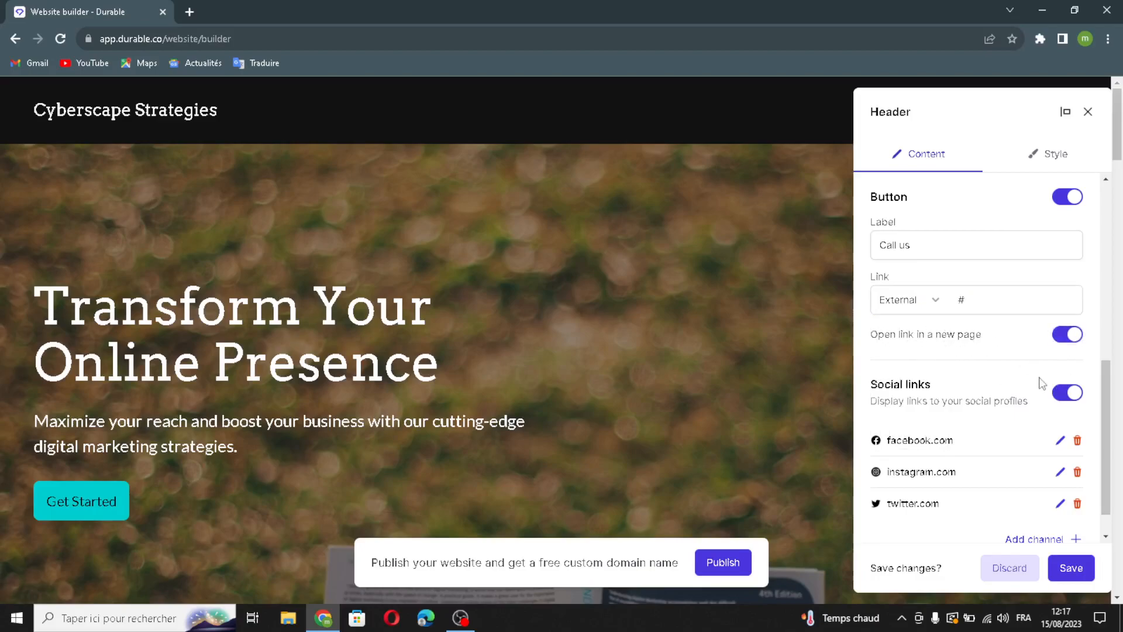
scroll(974, 382, down, 1)
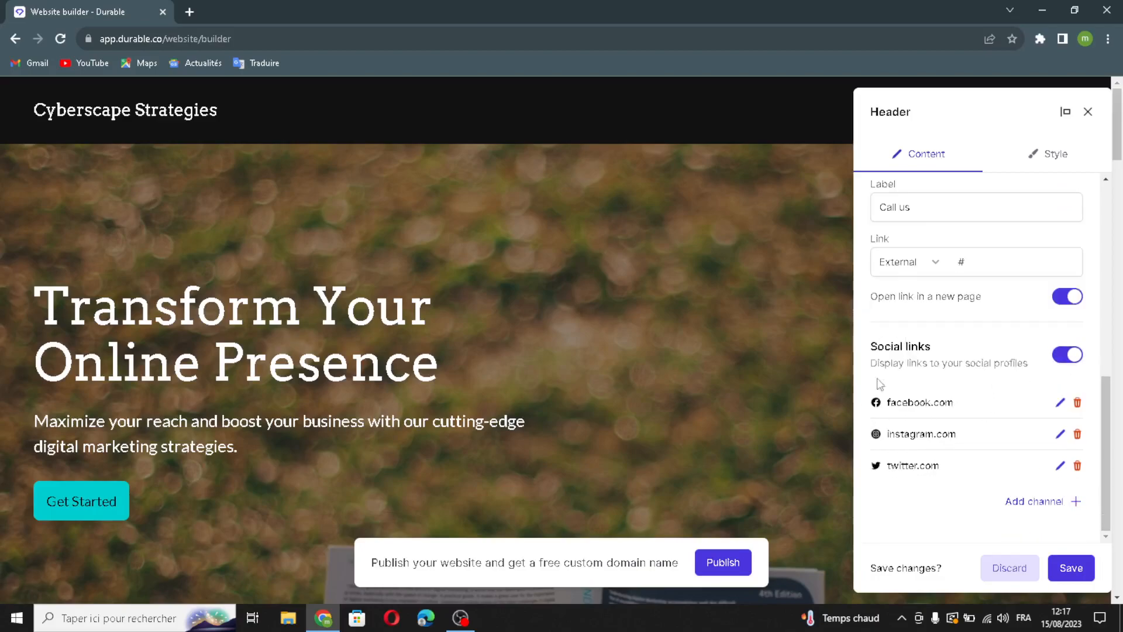
click(1023, 510)
click(524, 313)
click(494, 323)
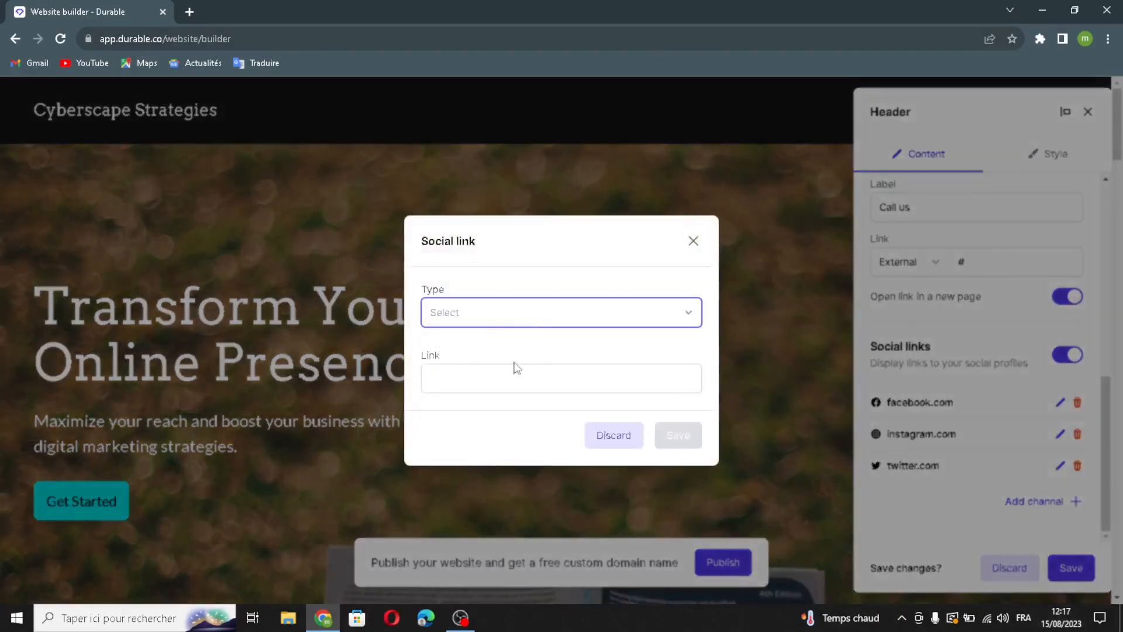
click(512, 311)
click(501, 365)
click(503, 386)
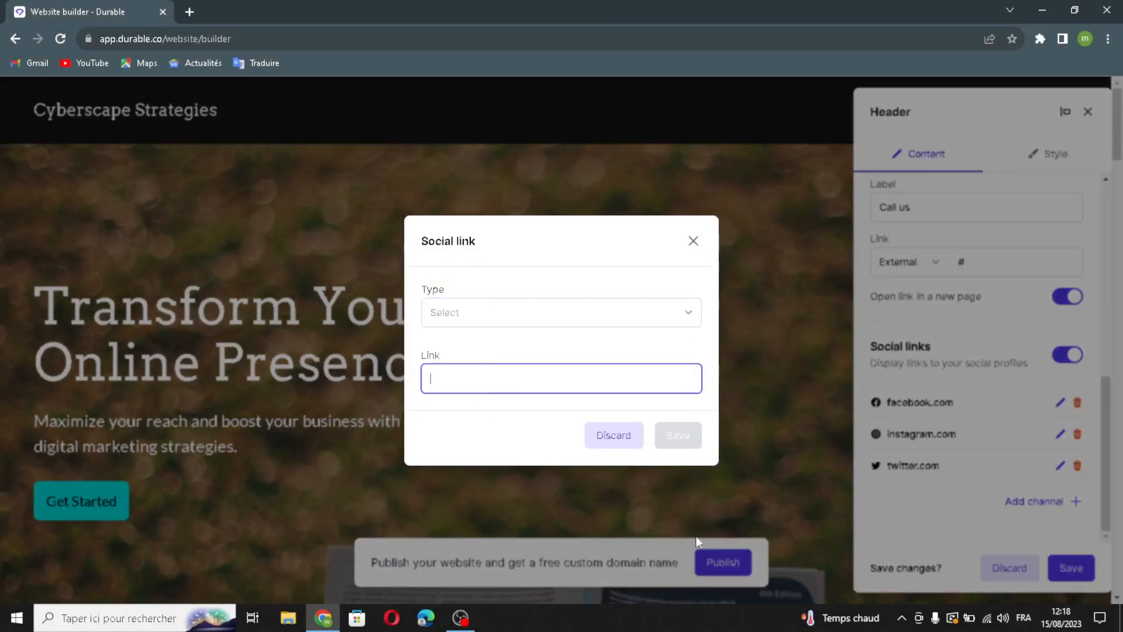
click(691, 240)
Save the header changes
click(1072, 569)
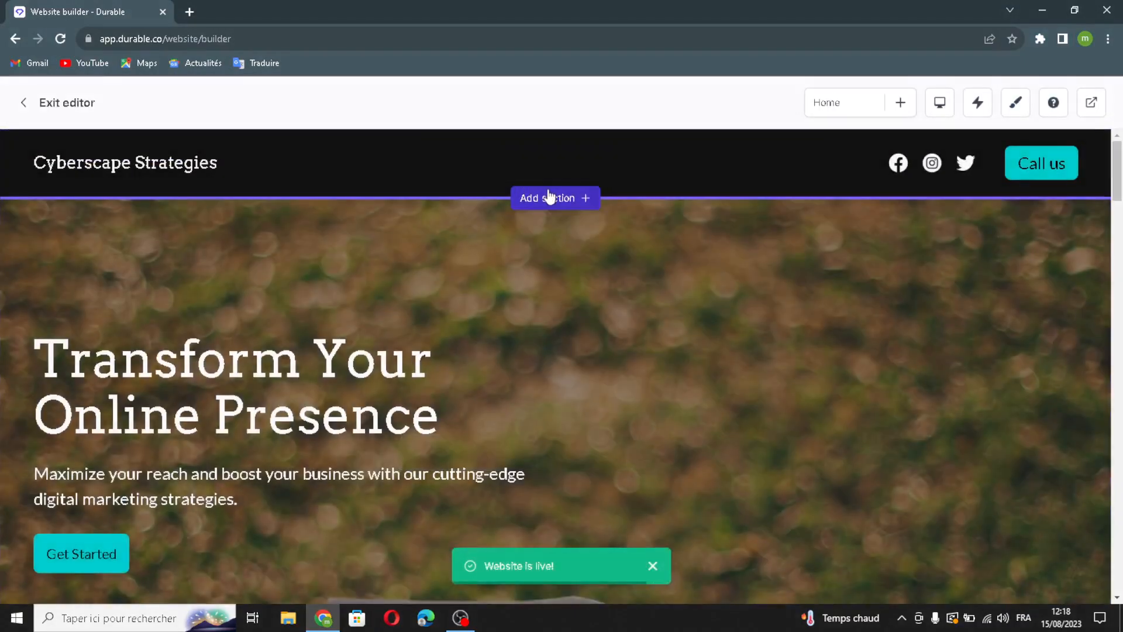
click(554, 202)
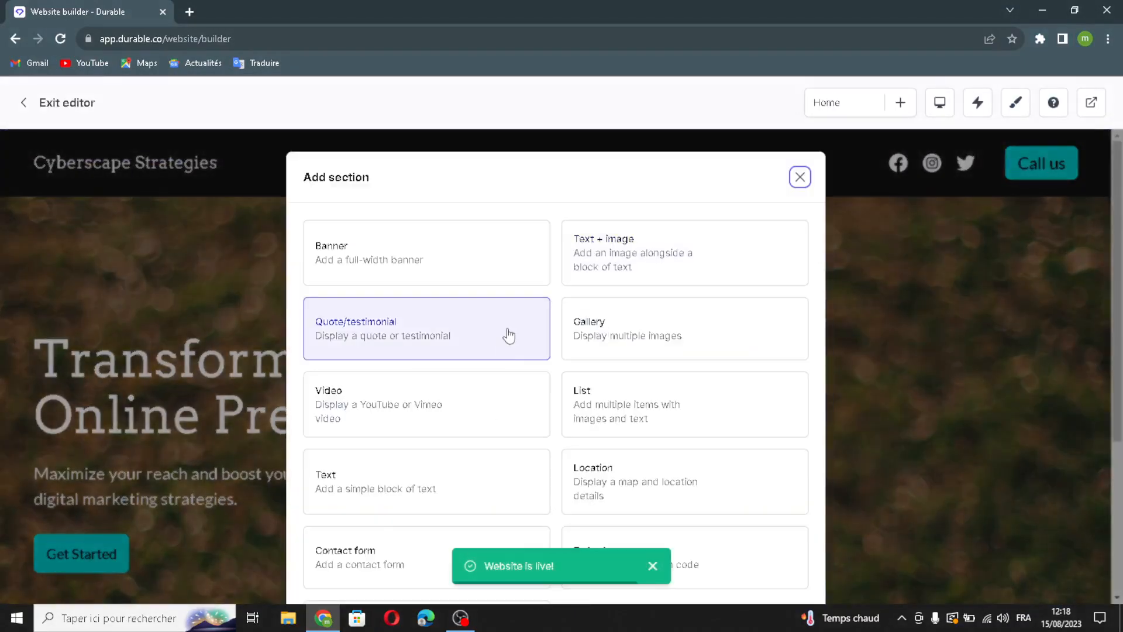
scroll(526, 362, down, 4)
scroll(628, 369, up, 4)
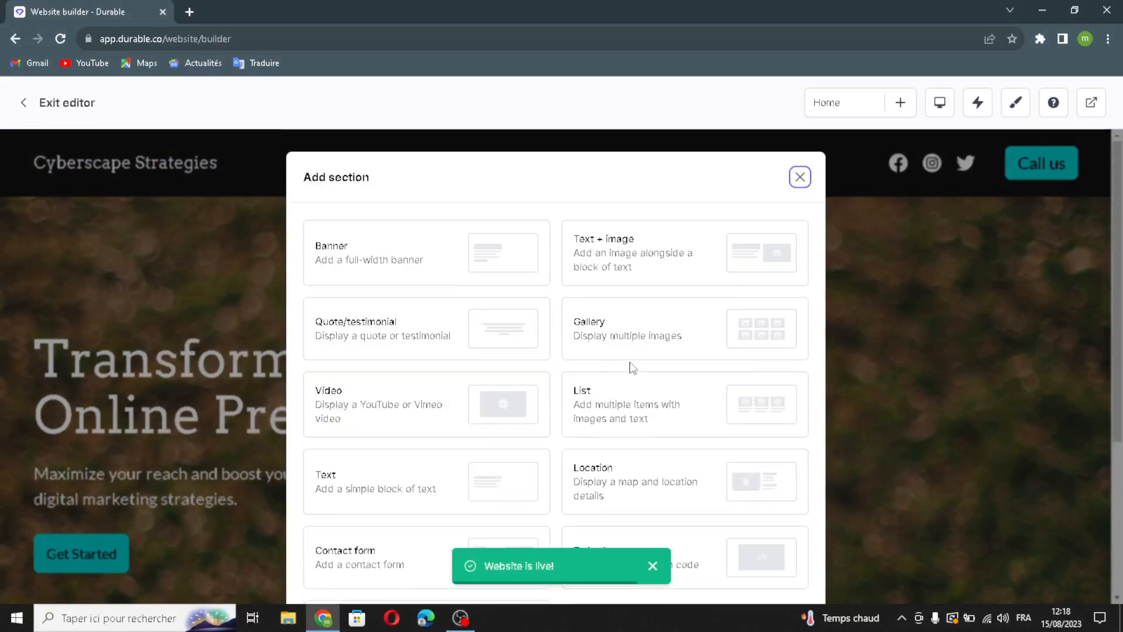
click(800, 176)
Open the banner section for editing and regenerate both its heading and its subtext with AI
scroll(647, 303, down, 2)
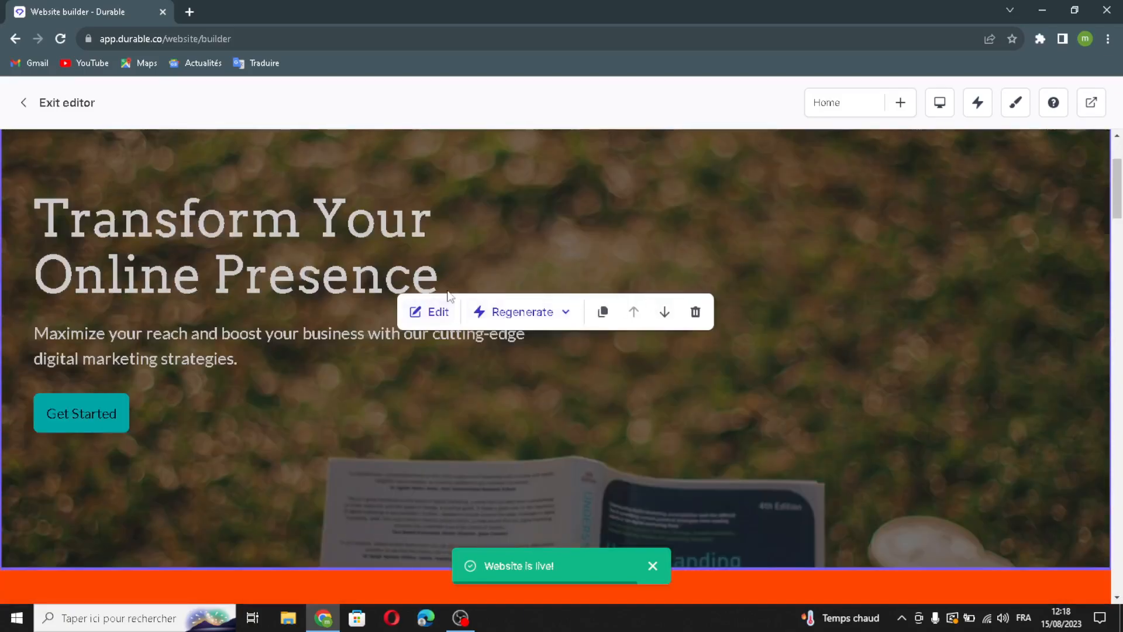
click(487, 359)
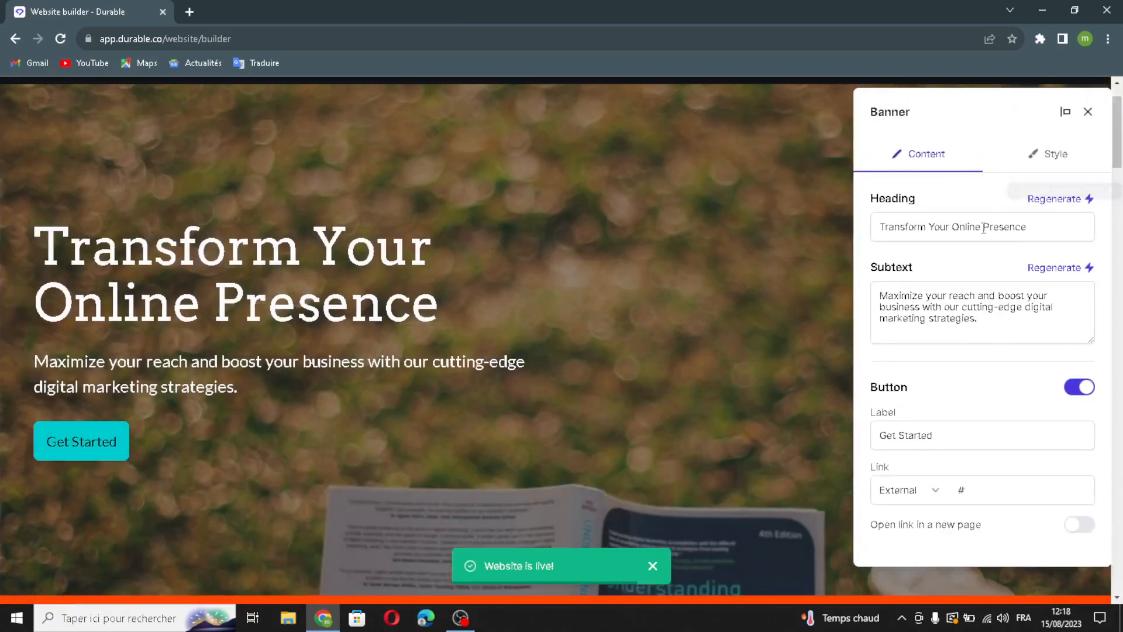
drag(1029, 227, 704, 202)
click(1078, 199)
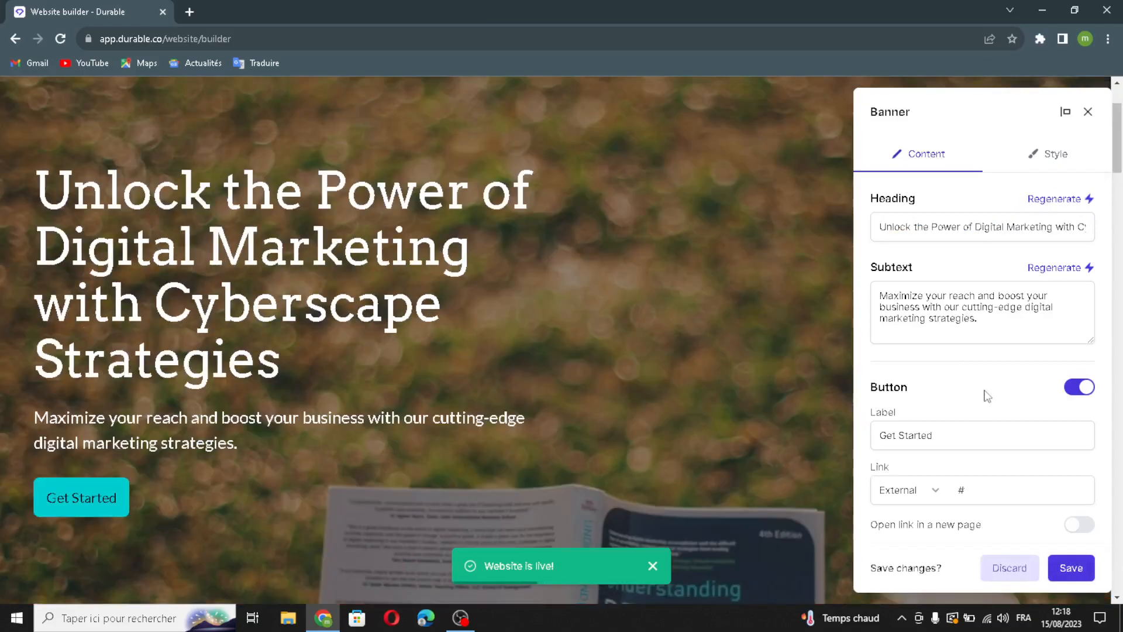
drag(988, 329, 1015, 313)
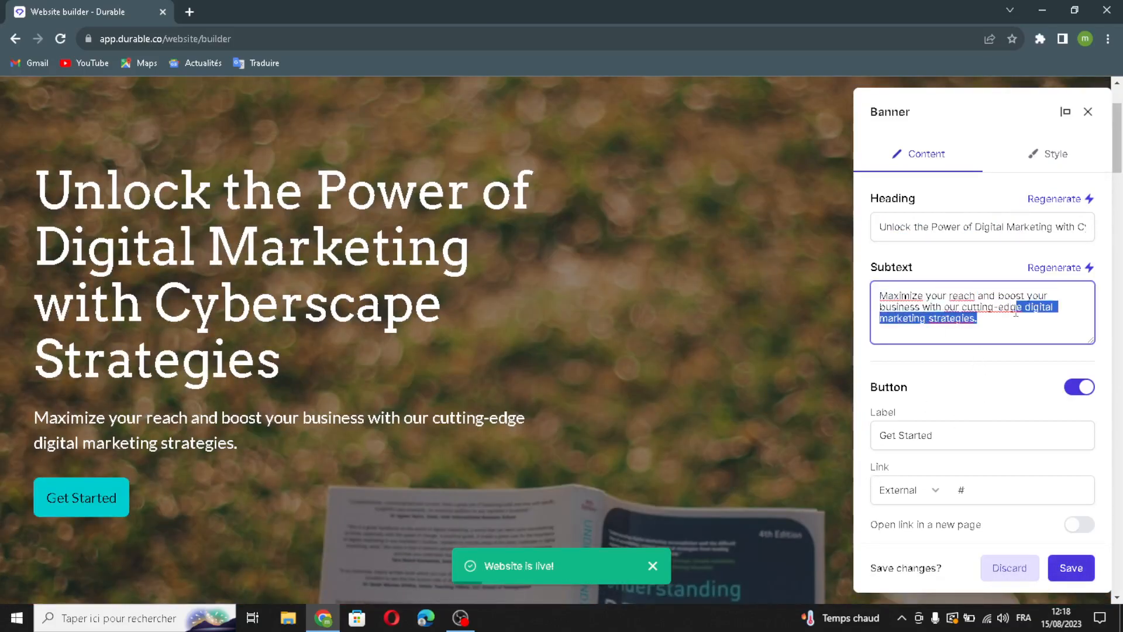
click(1054, 268)
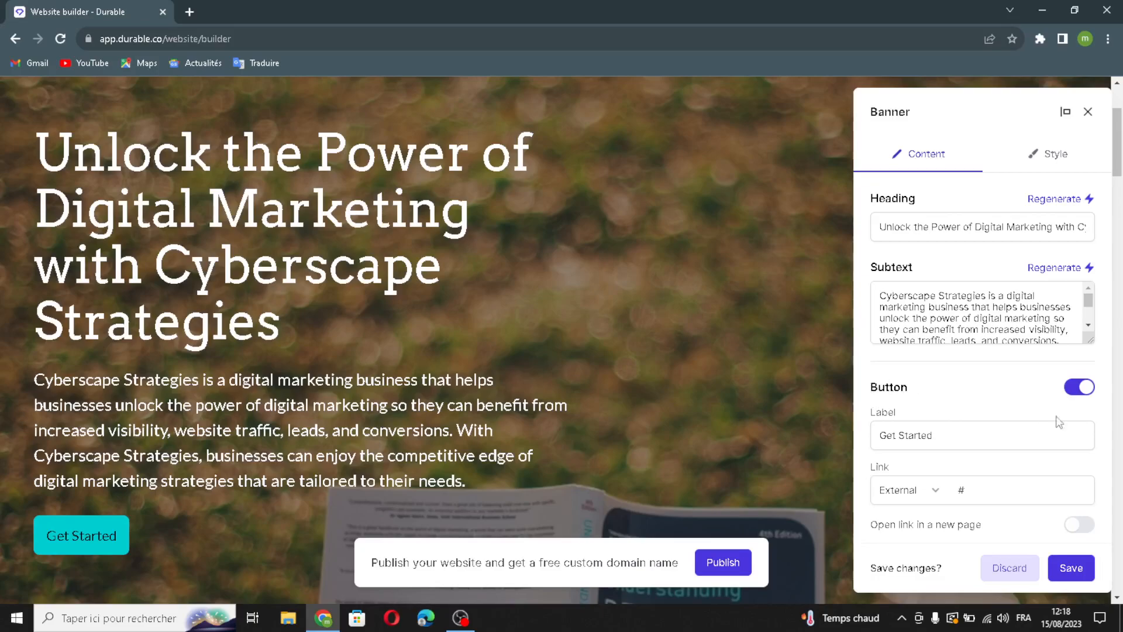
click(1078, 388)
click(1067, 386)
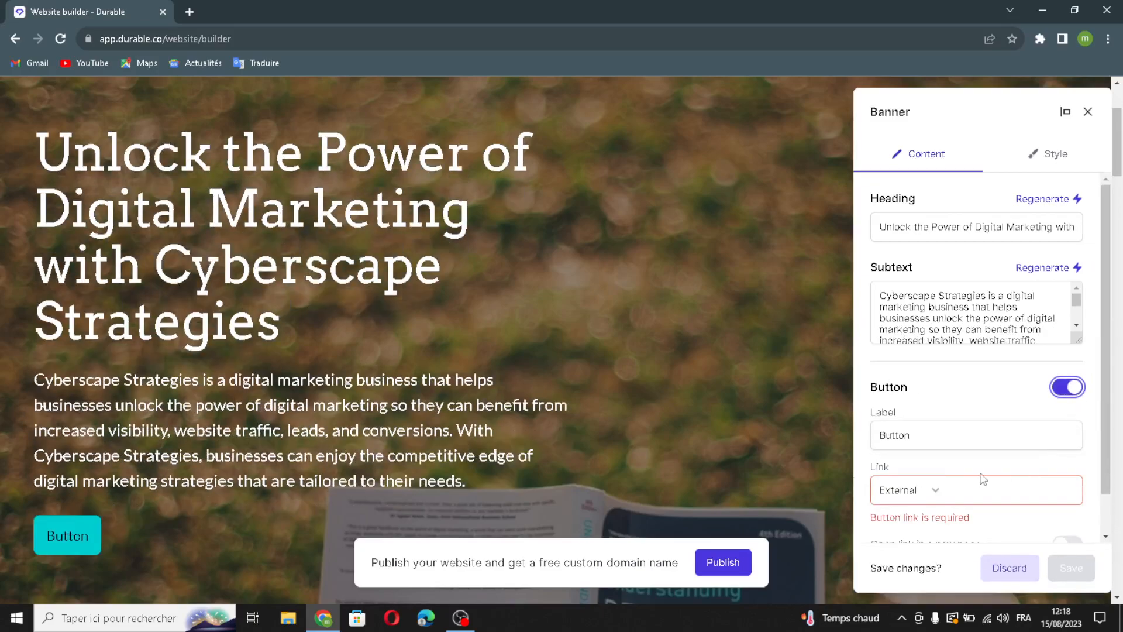
scroll(947, 451, down, 1)
click(957, 383)
double_click(957, 383)
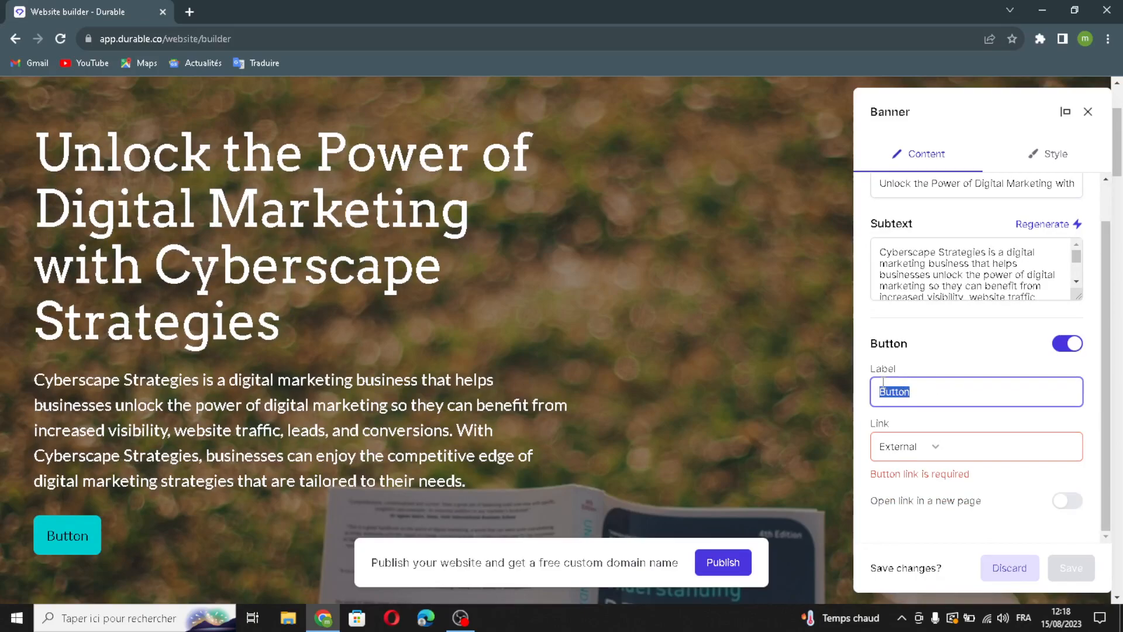
drag(946, 386, 892, 384)
click(1004, 433)
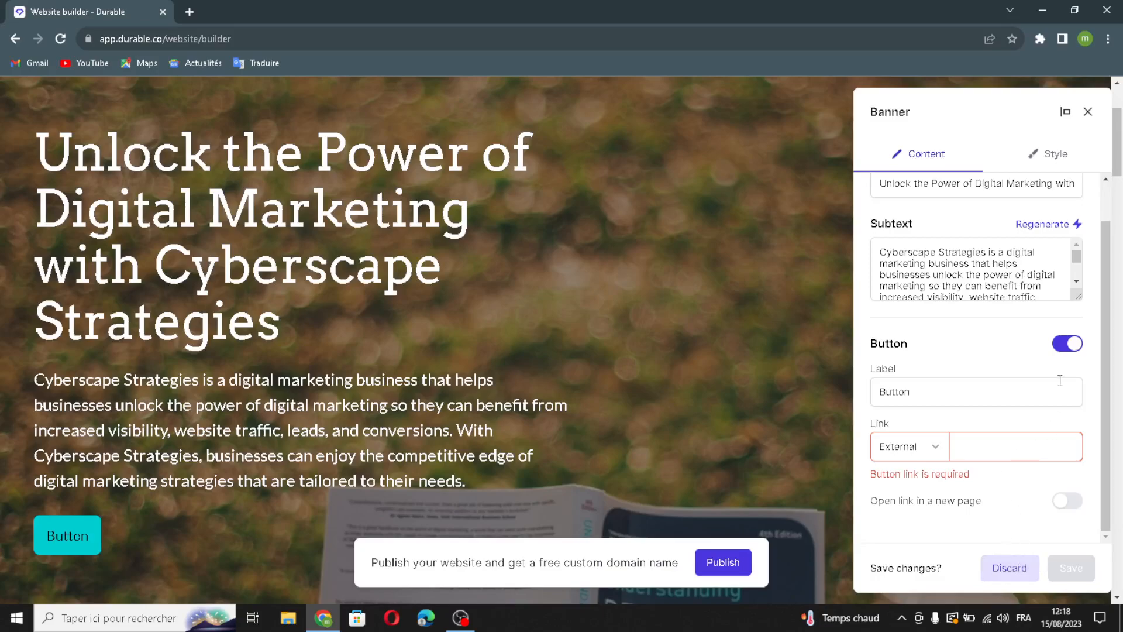
Turn off the banner's button and save the banner changes
click(1066, 344)
click(1066, 453)
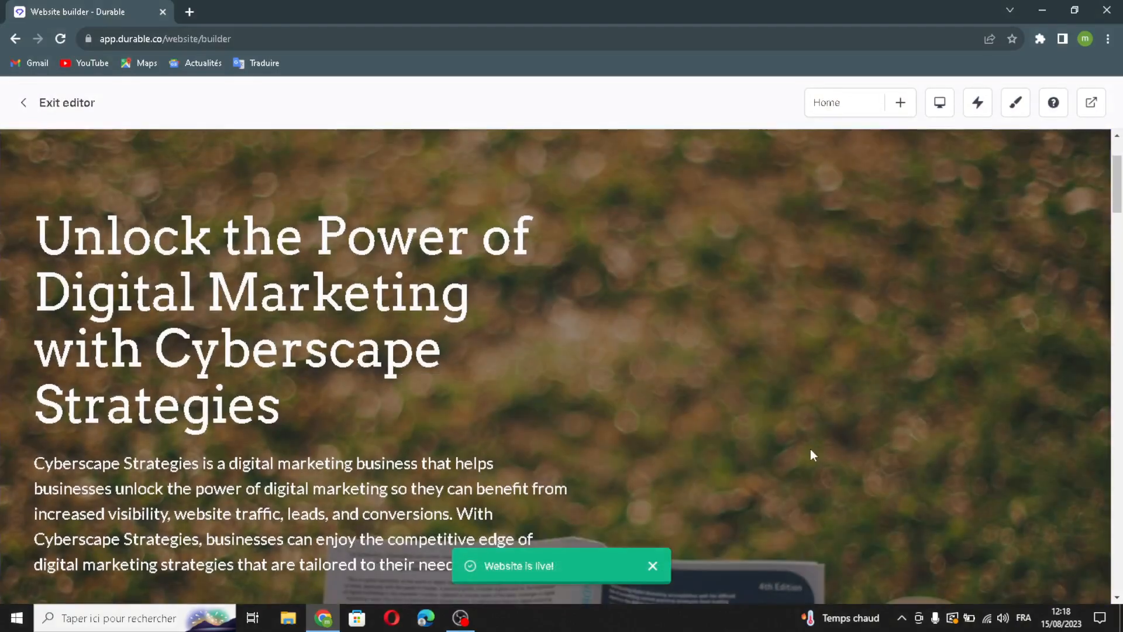
Open the About us section for editing and regenerate its text content with AI
scroll(810, 448, down, 3)
scroll(812, 451, down, 5)
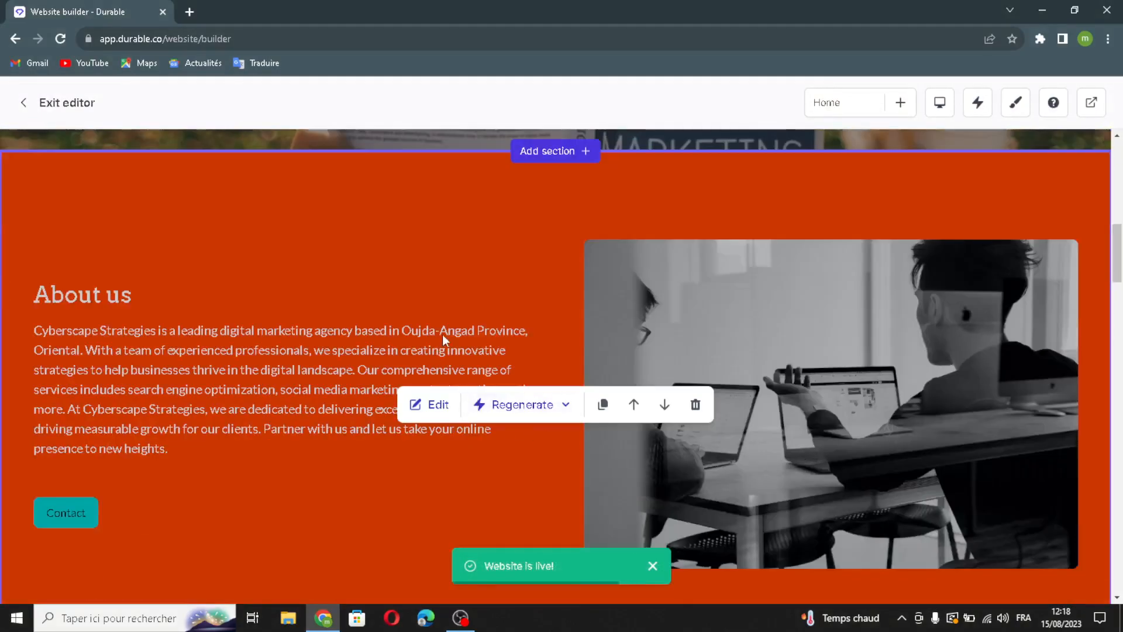
click(431, 405)
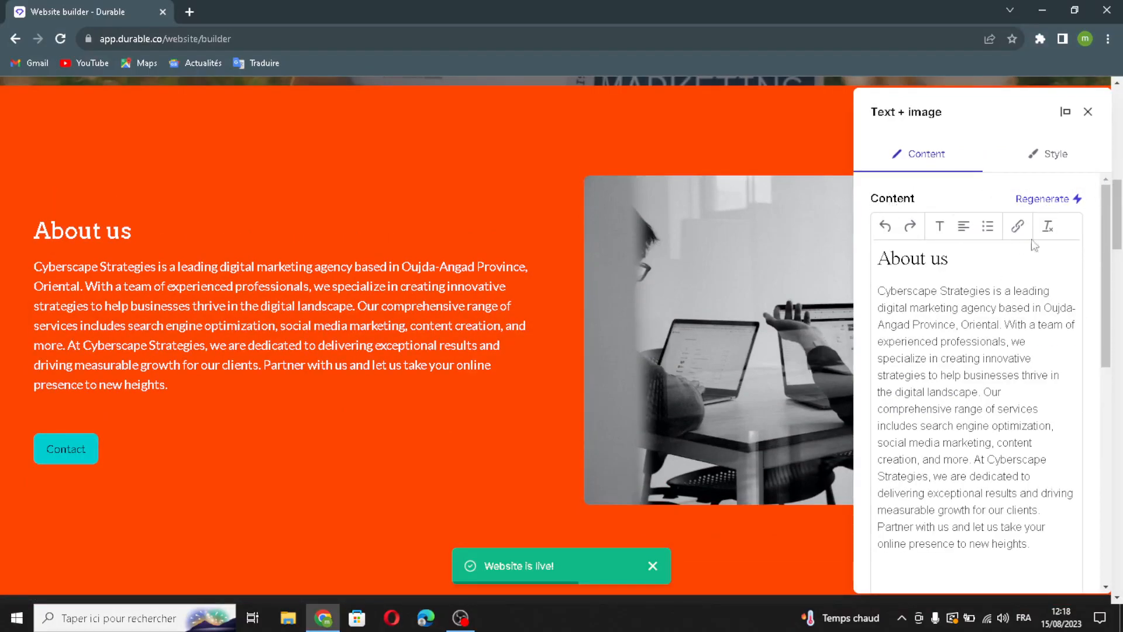
click(1043, 200)
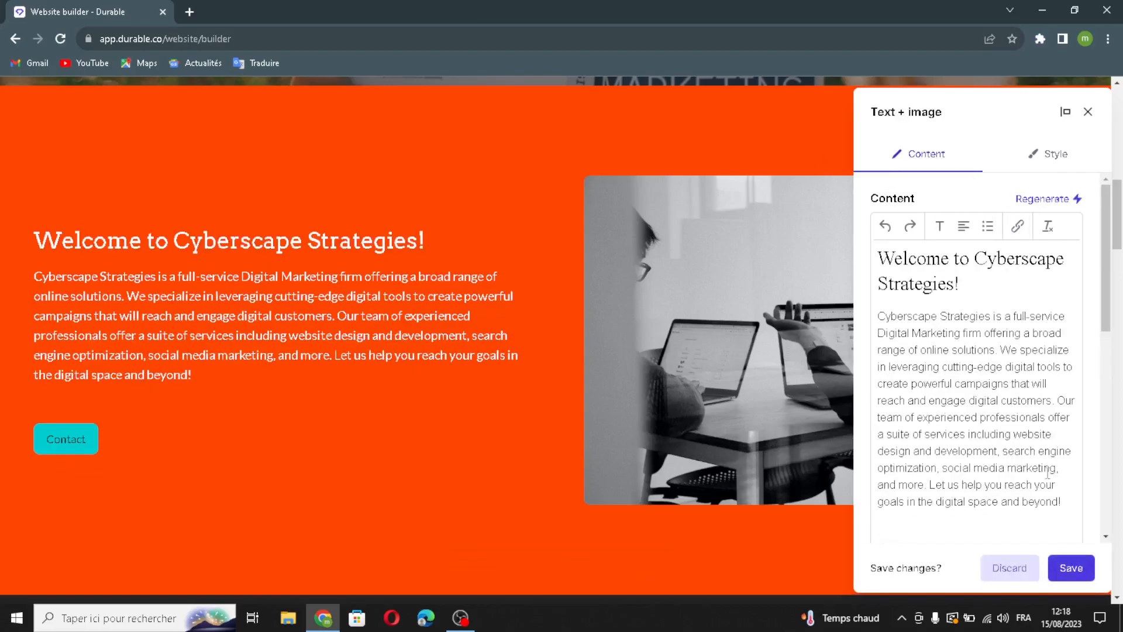
Regenerate the About us section's image with AI and save the section changes
scroll(995, 380, down, 5)
click(1044, 328)
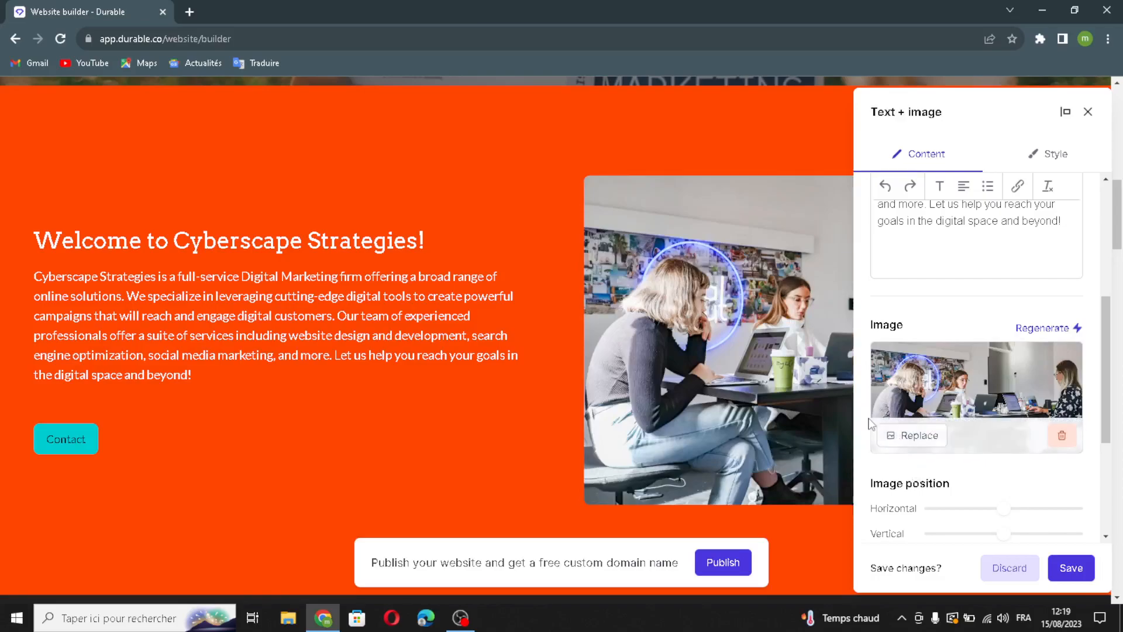
scroll(939, 468, down, 2)
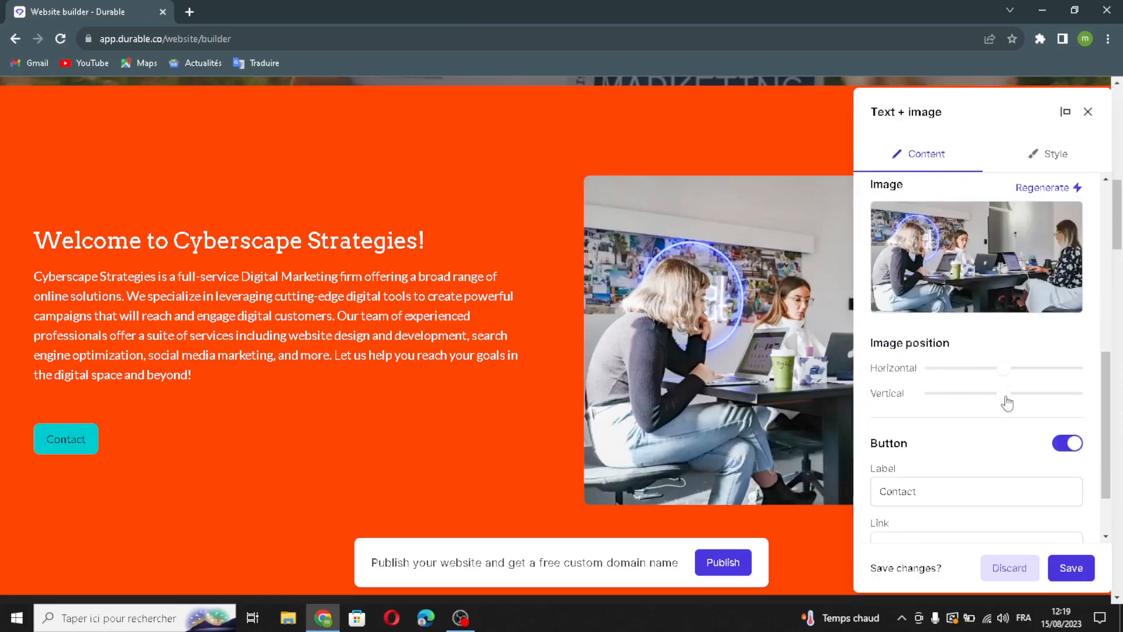
scroll(912, 465, down, 1)
click(944, 409)
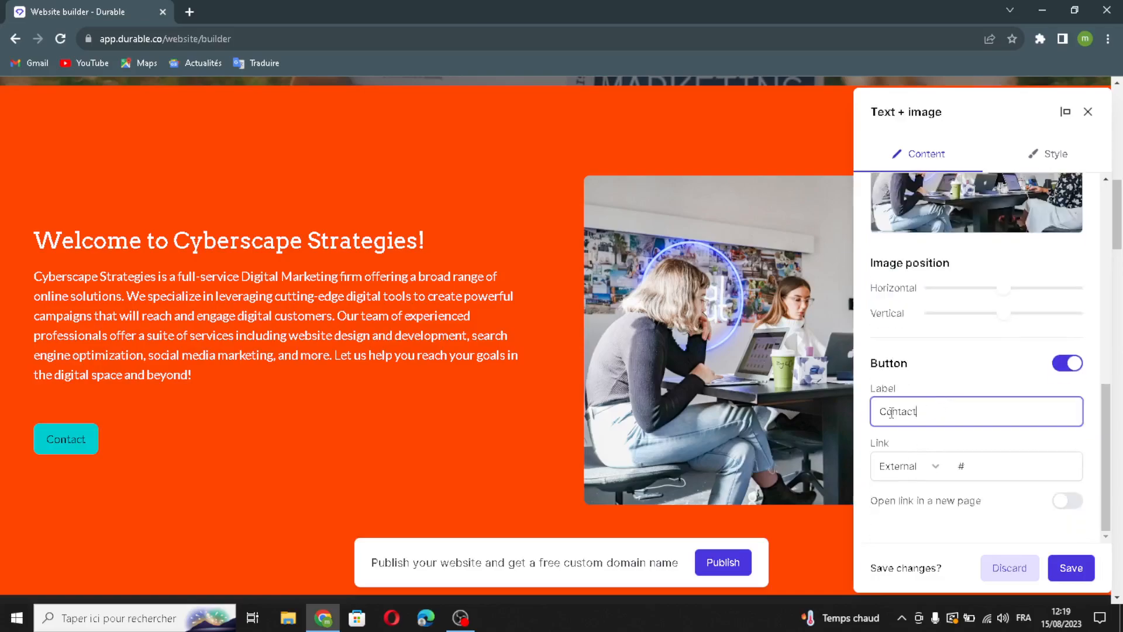
drag(917, 410, 995, 451)
click(1004, 465)
click(1076, 562)
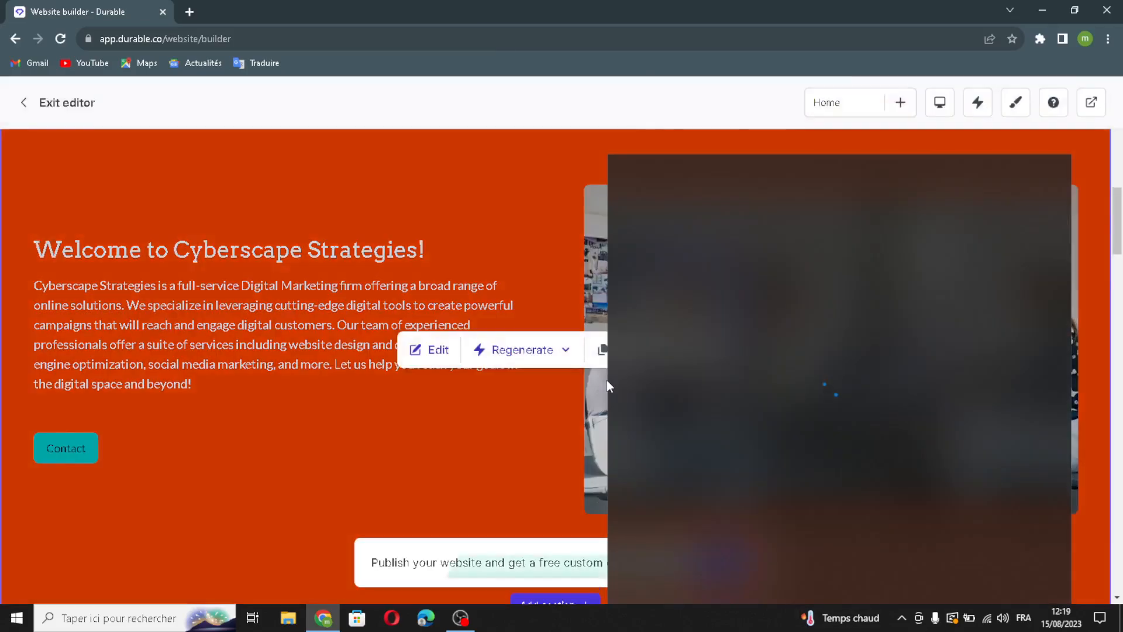
Open the Our Services section for editing and start a new list item
scroll(524, 374, down, 3)
scroll(523, 399, down, 5)
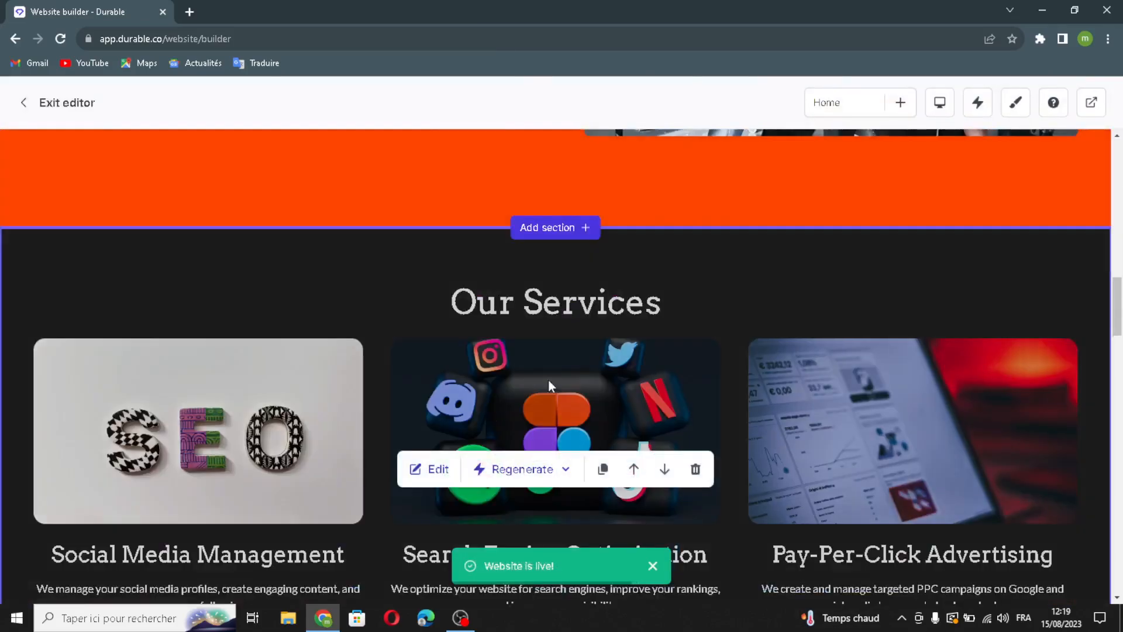
click(450, 332)
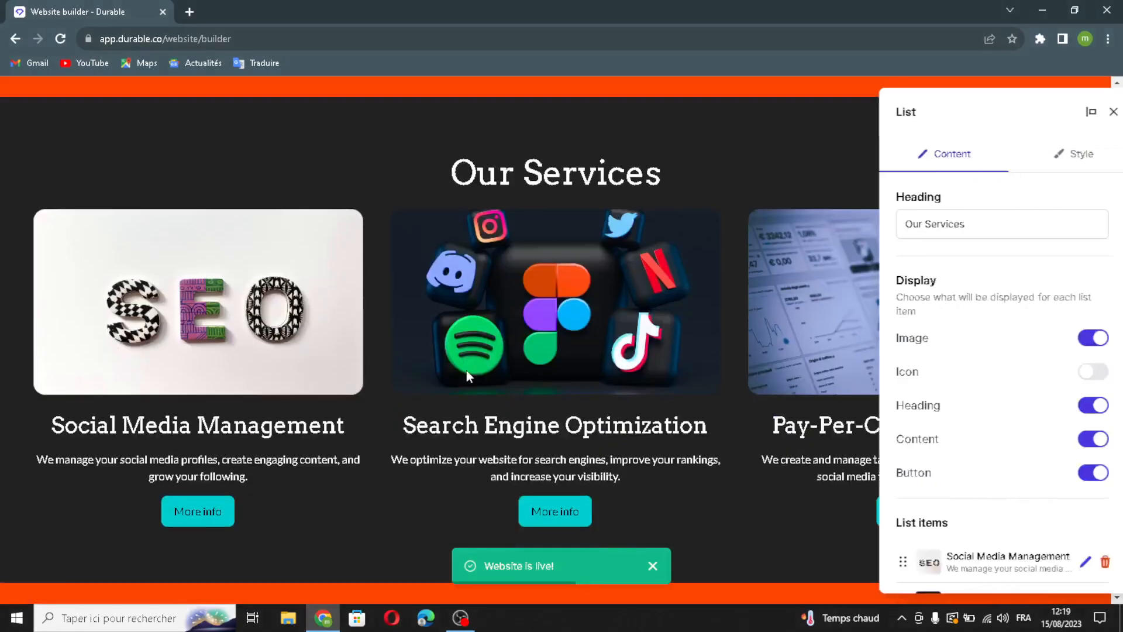
click(1006, 226)
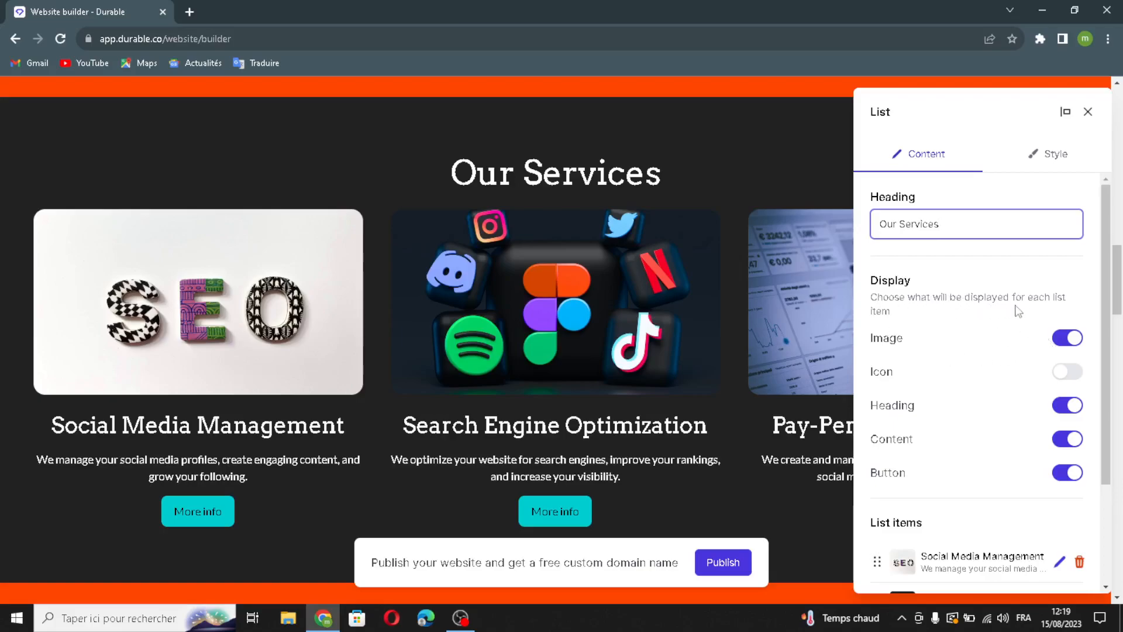
scroll(904, 337, down, 3)
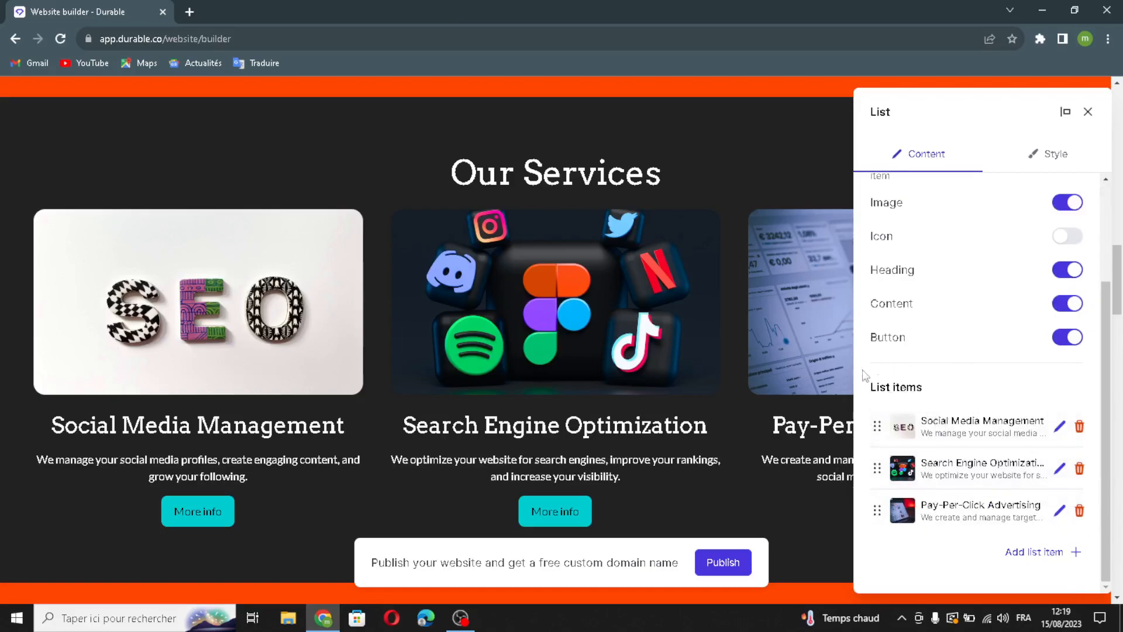
click(1048, 560)
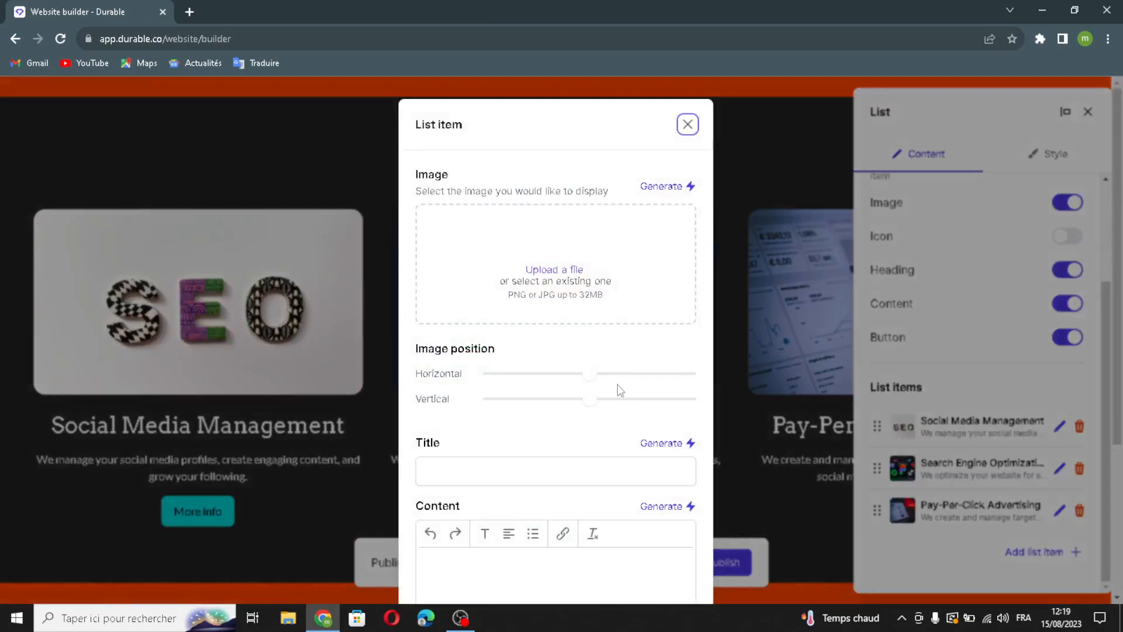
Generate the new list item's image with AI and increase its horizontal and vertical position slightly
click(663, 186)
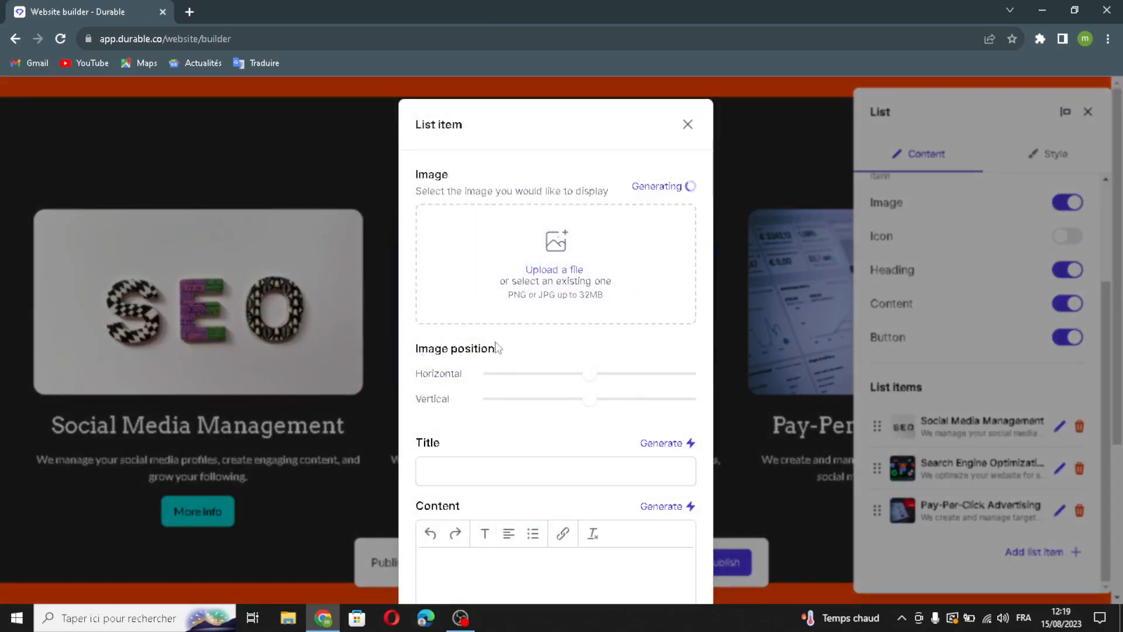
scroll(585, 398, down, 1)
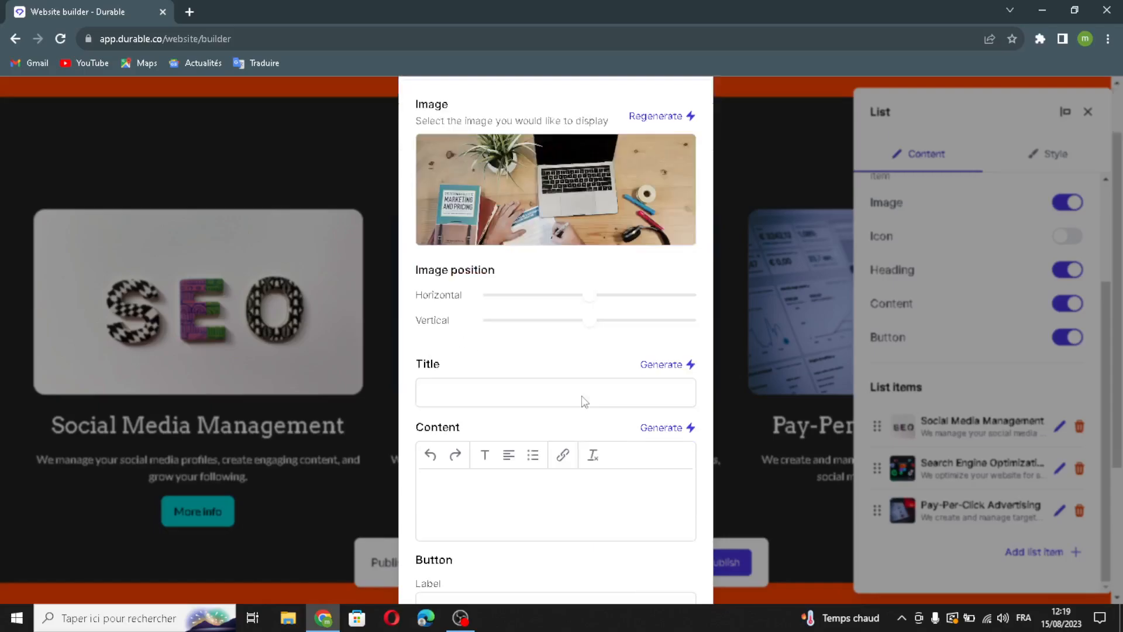
mouse_move(602, 301)
mouse_down()
mouse_move(629, 295)
mouse_move(609, 322)
mouse_up()
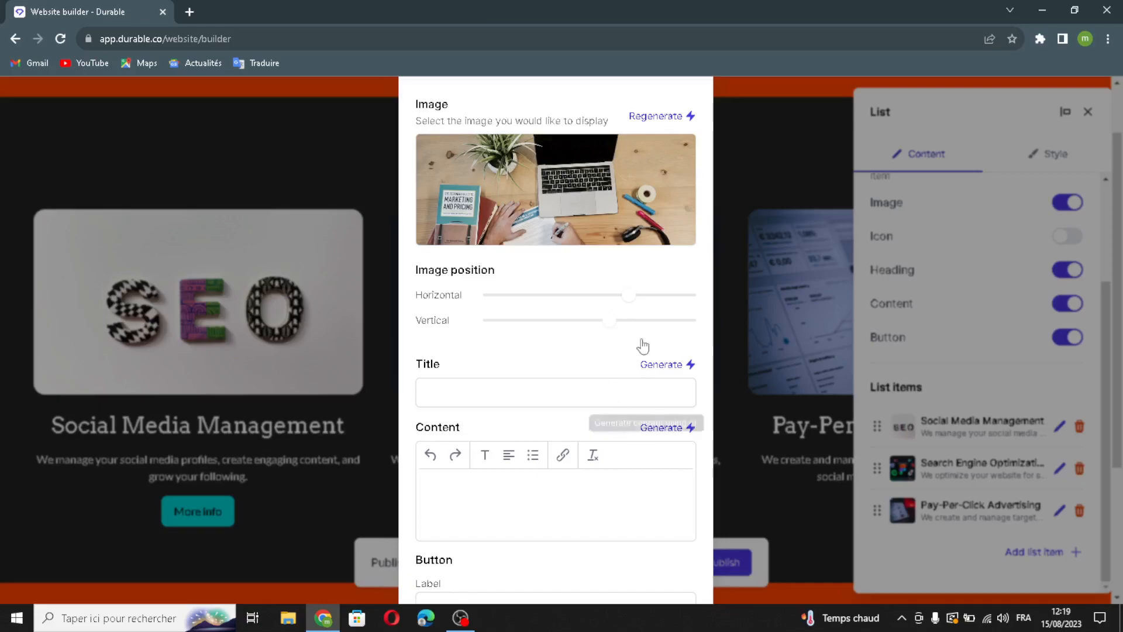
Generate the new list item's title and content text with AI
click(658, 365)
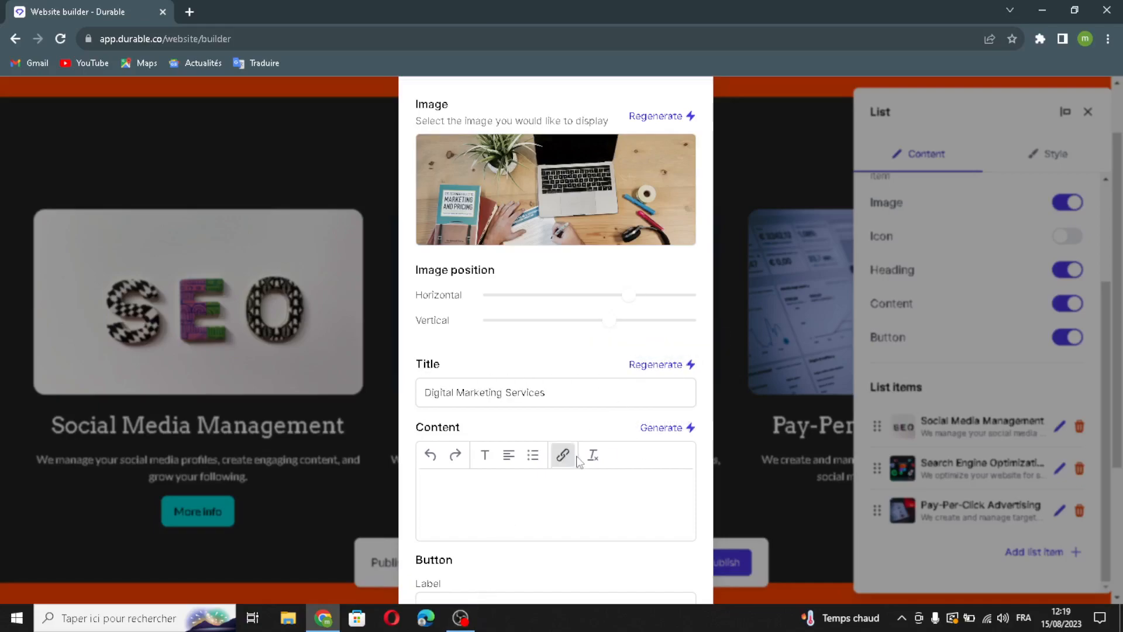
scroll(579, 459, down, 3)
click(666, 287)
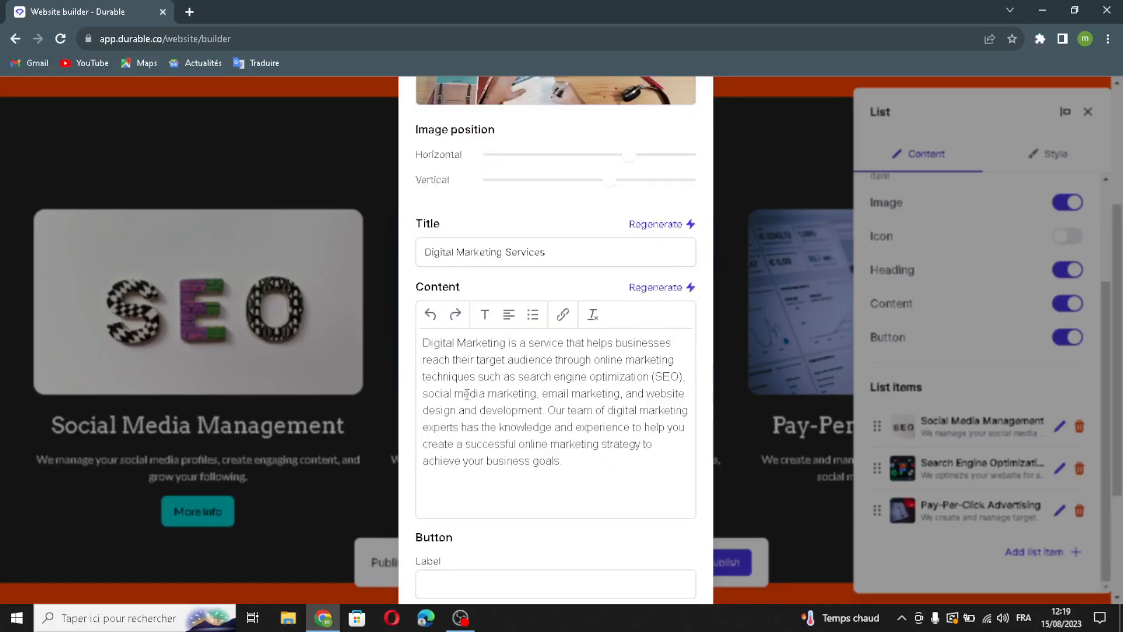
Save the new list item without a button label or link, and save the Our Services section changes
scroll(493, 456, down, 3)
click(474, 437)
click(437, 499)
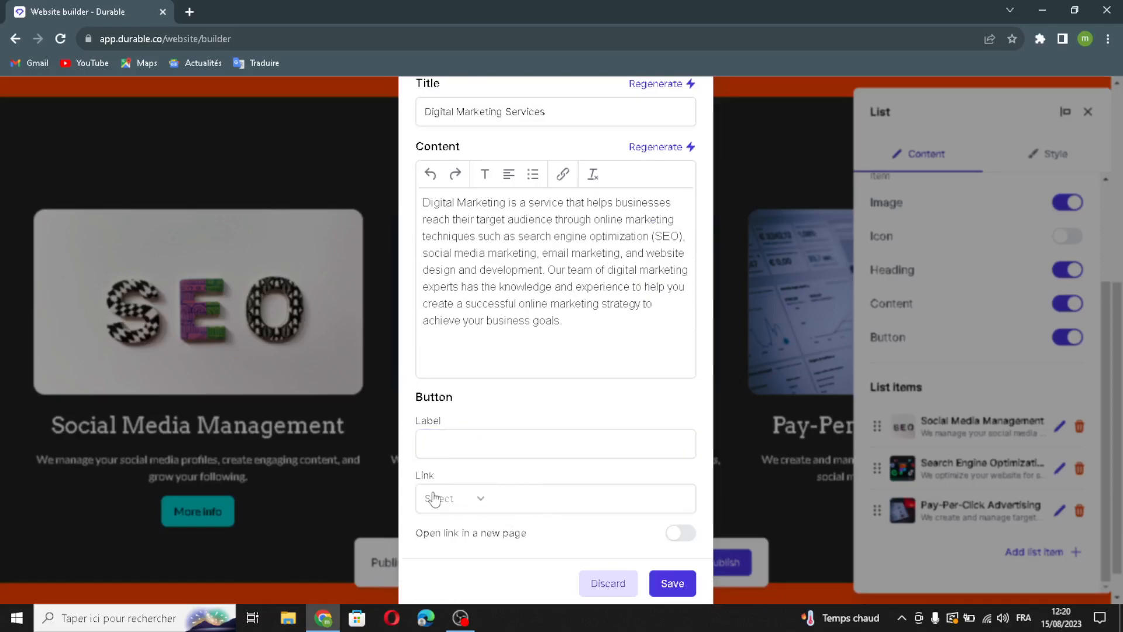
click(666, 583)
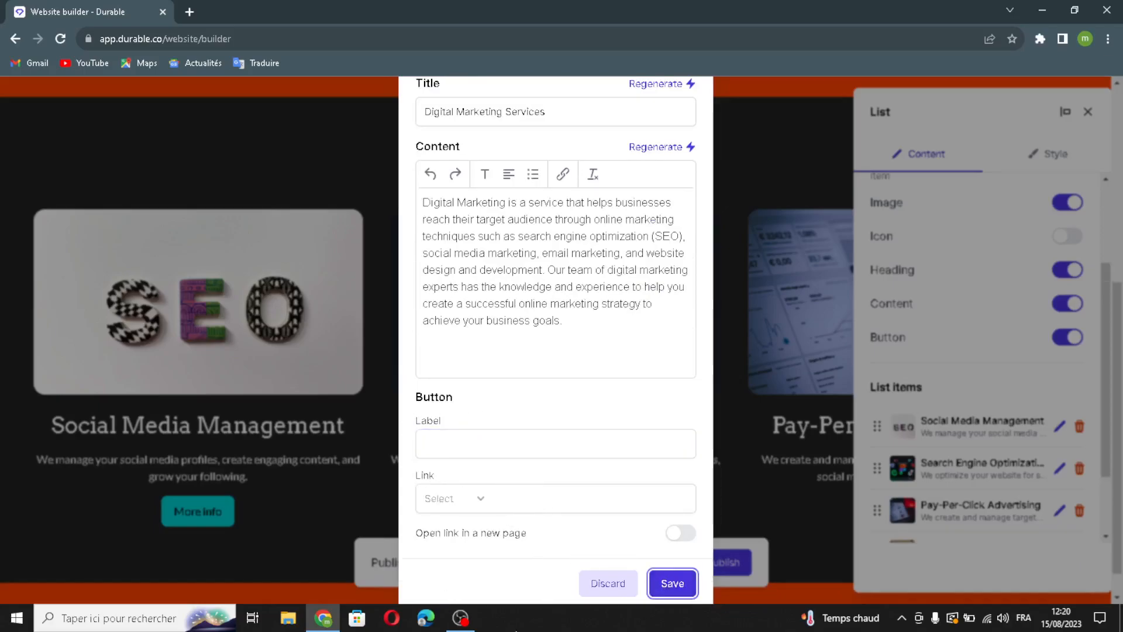
click(1070, 570)
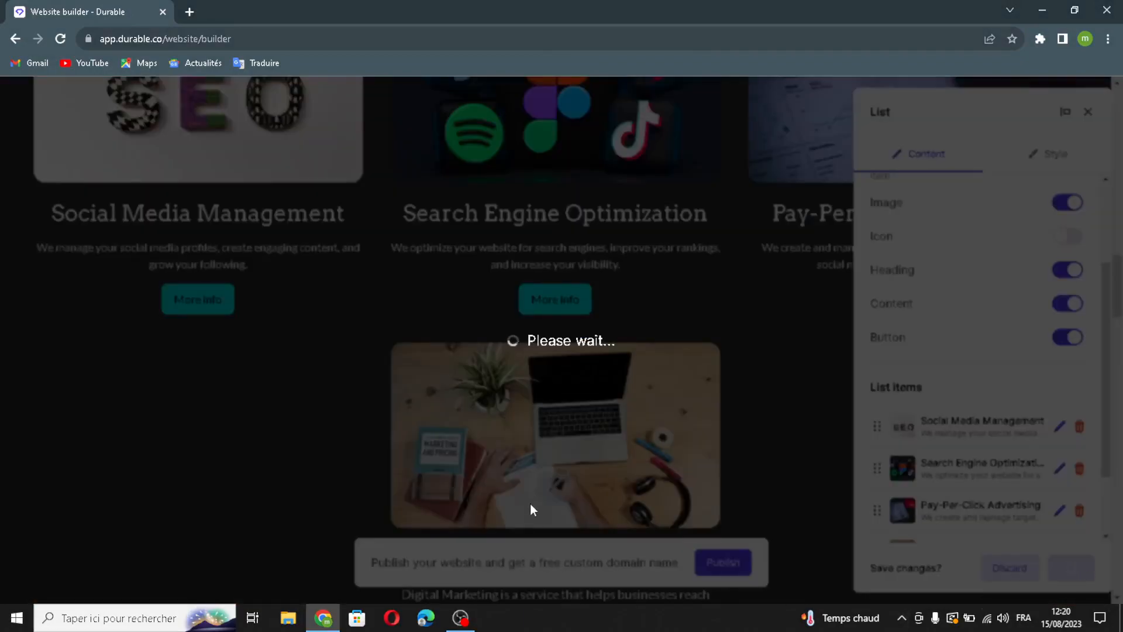
Open the testimonials section for editing and start a new testimonial
scroll(603, 340, down, 10)
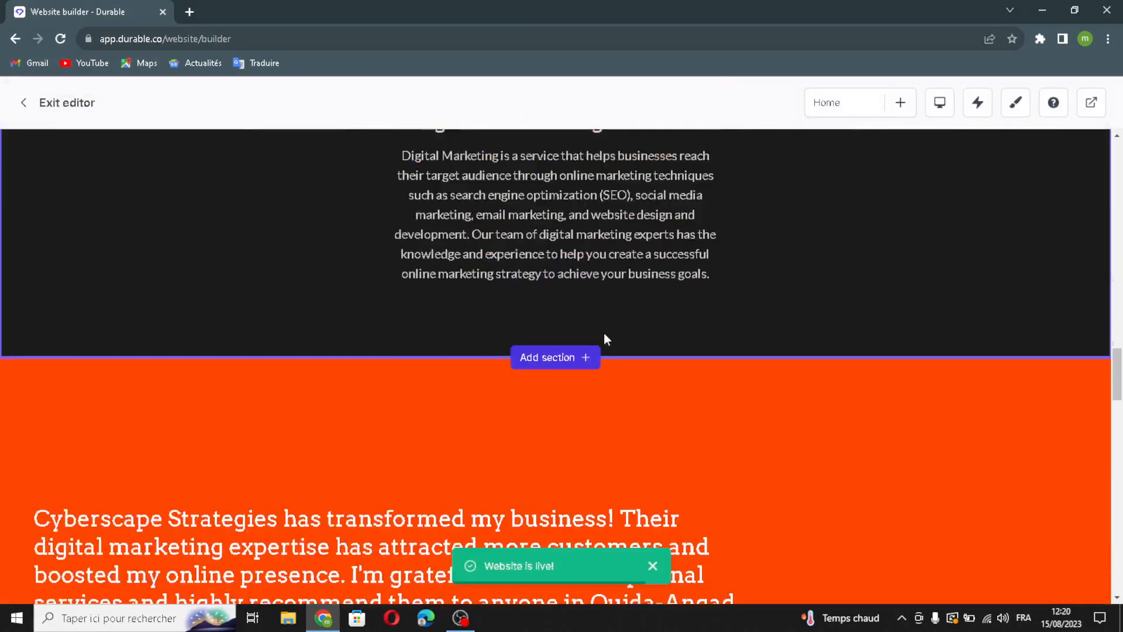
scroll(371, 438, down, 2)
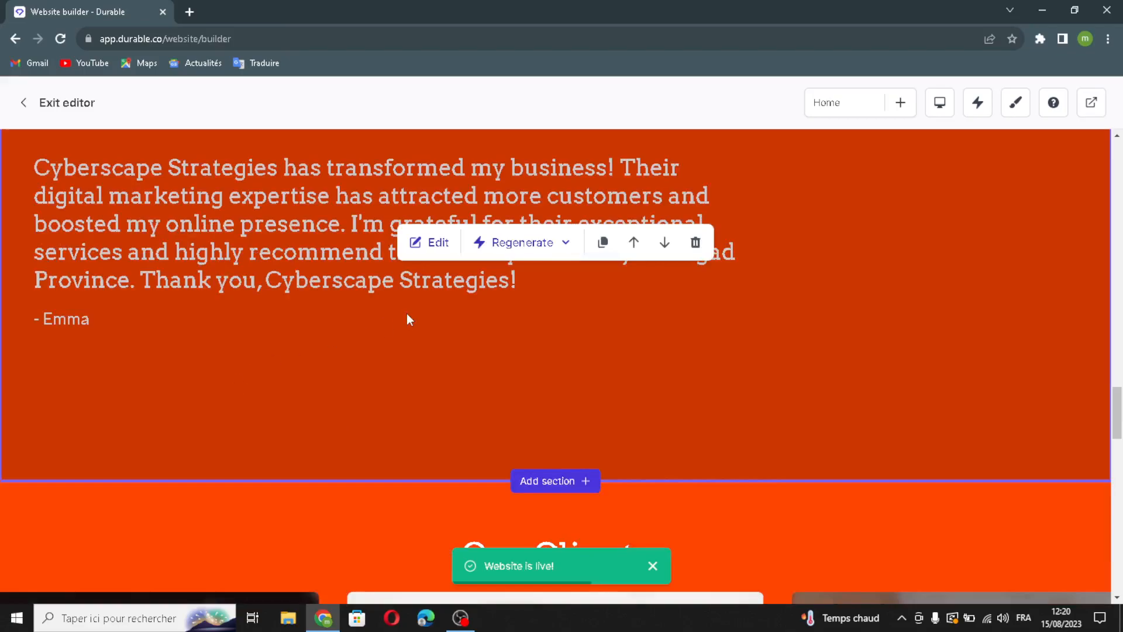
scroll(403, 345, up, 1)
click(438, 313)
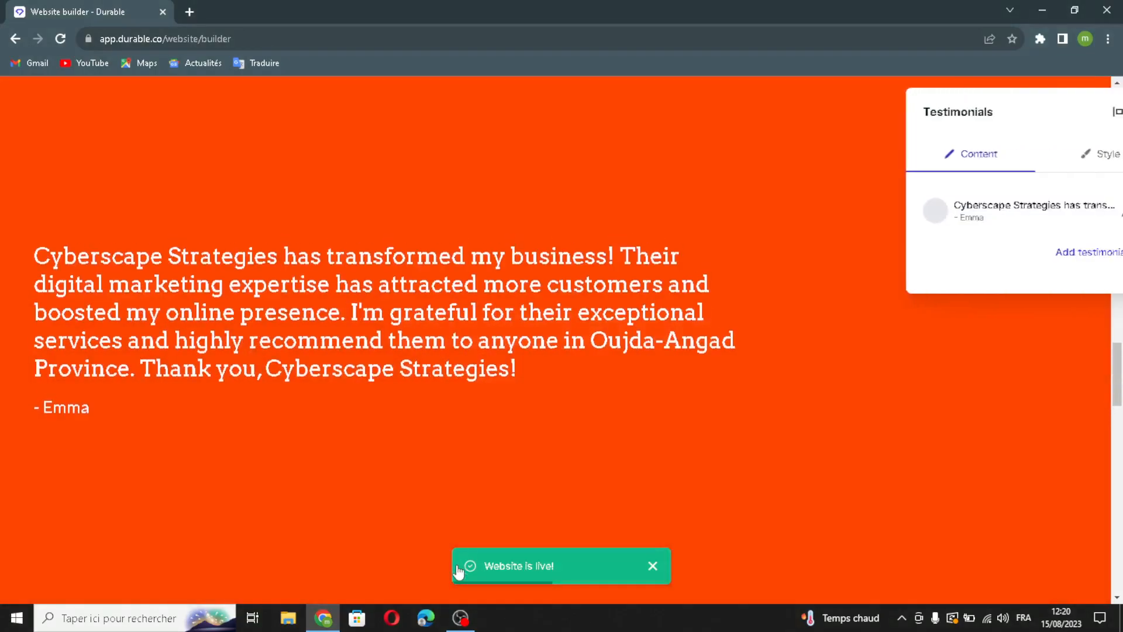
click(1028, 253)
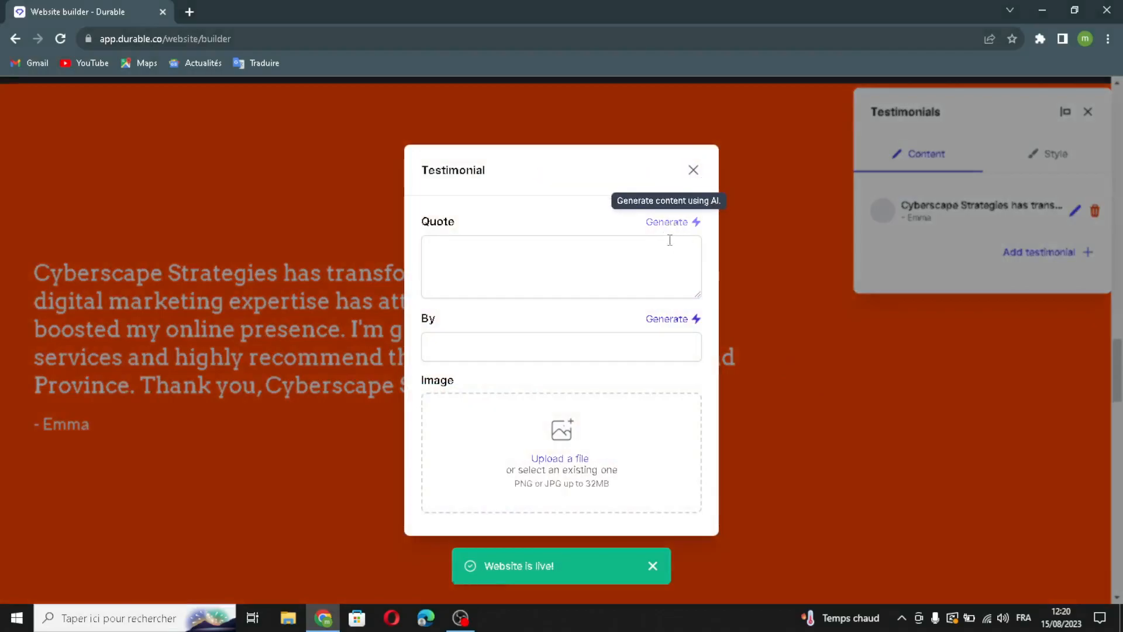
Generate the testimonial's quote and author with AI, and save the testimonial and the section changes
click(689, 222)
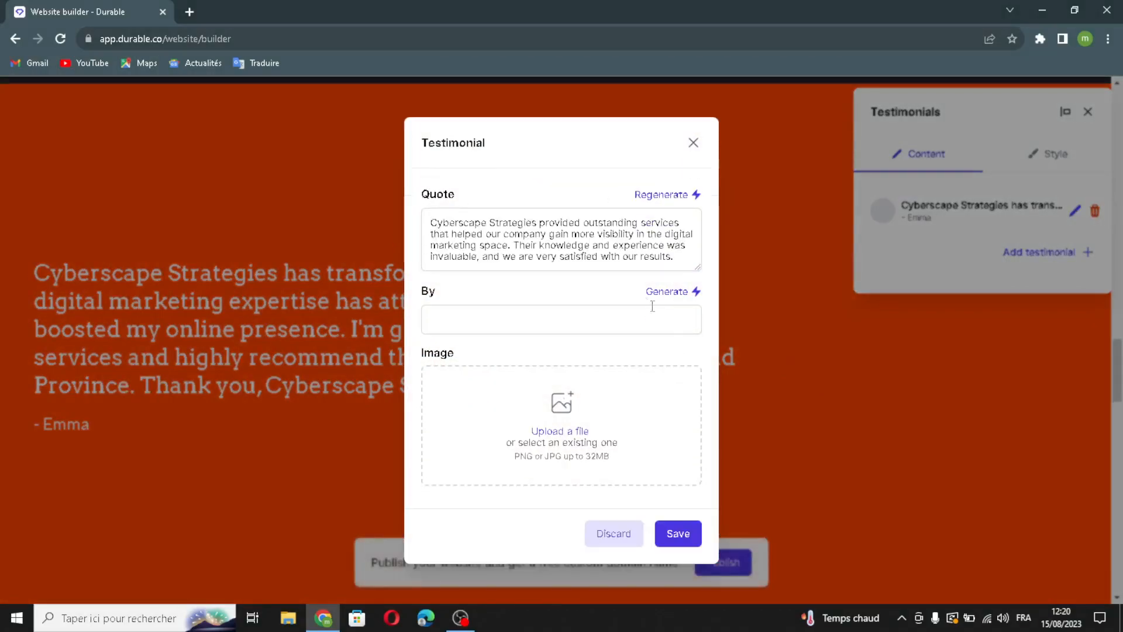
click(655, 291)
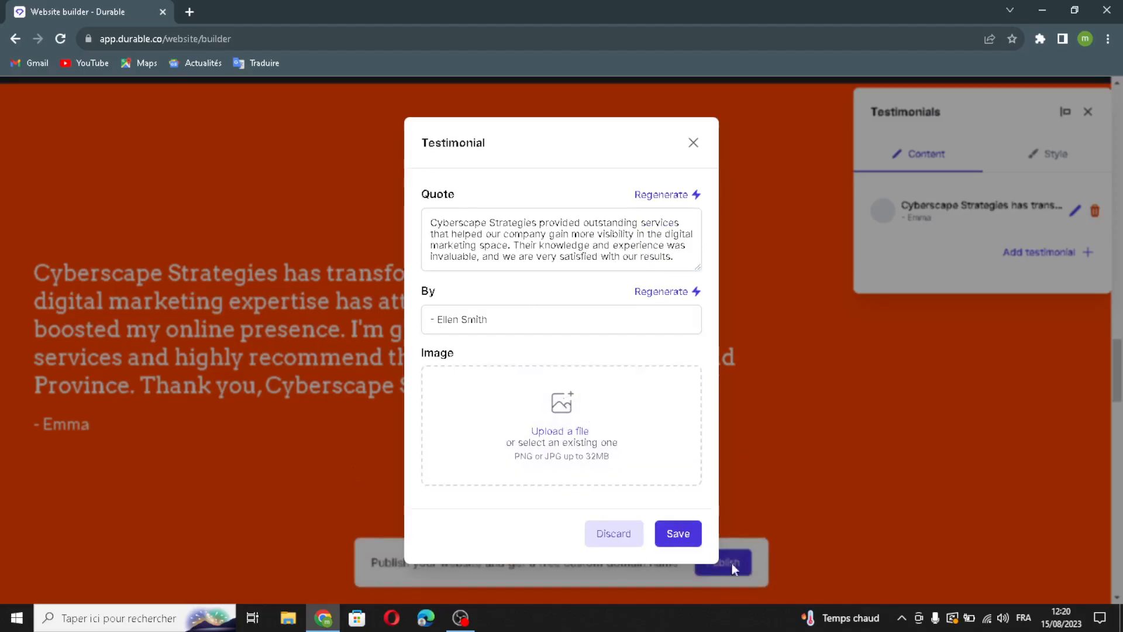
click(678, 533)
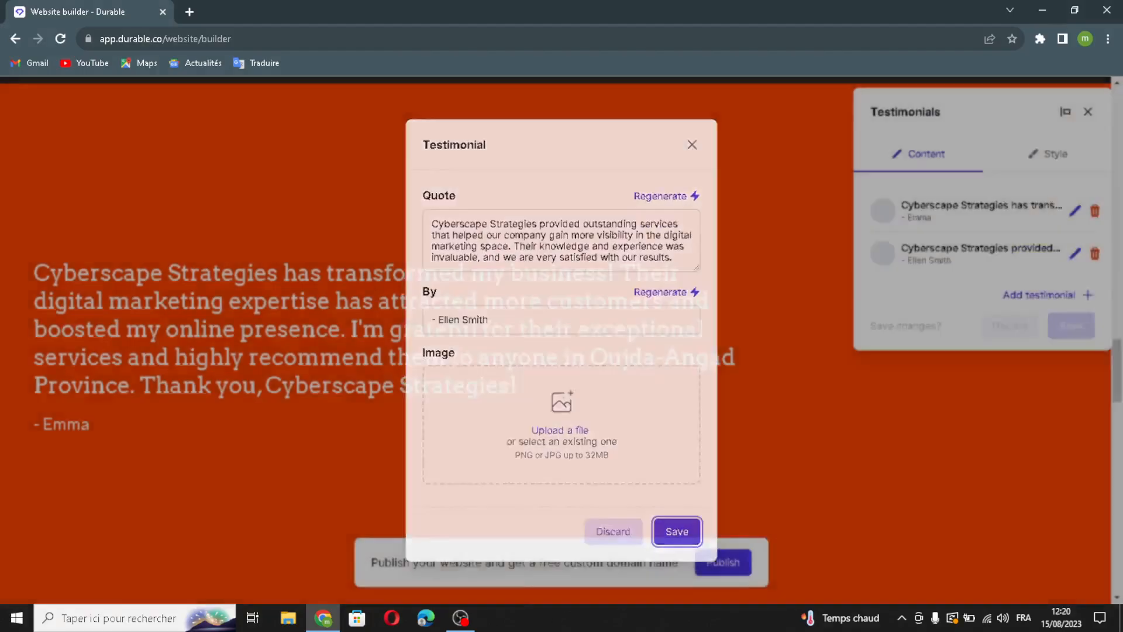
click(1073, 361)
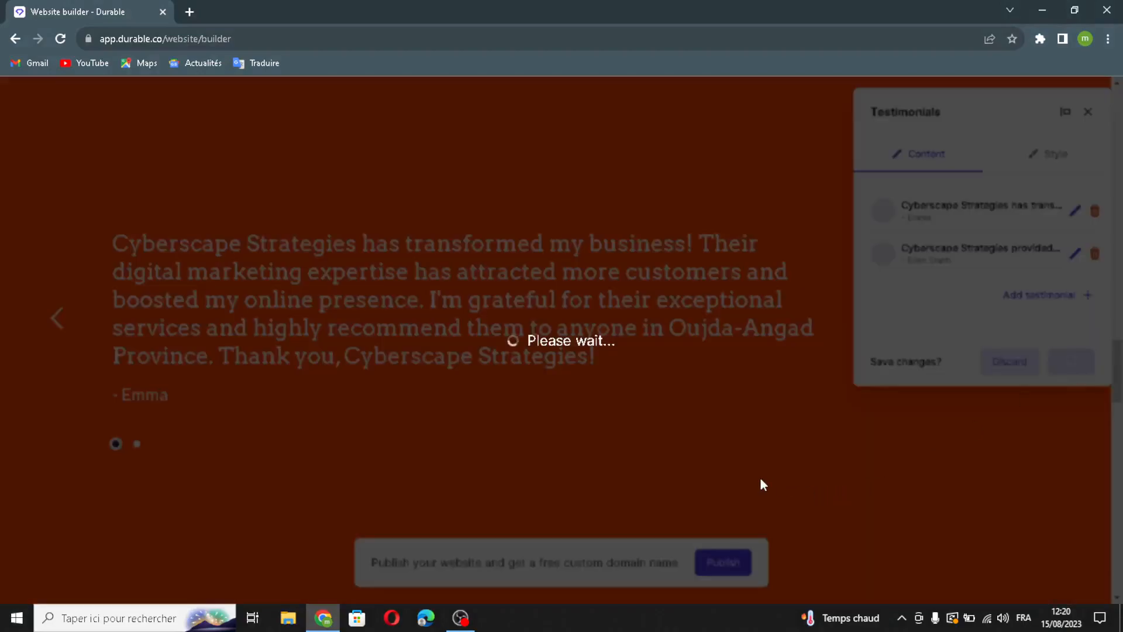
Open the Our Clients gallery for editing and generate an additional image with AI
scroll(659, 388, down, 8)
scroll(659, 389, down, 2)
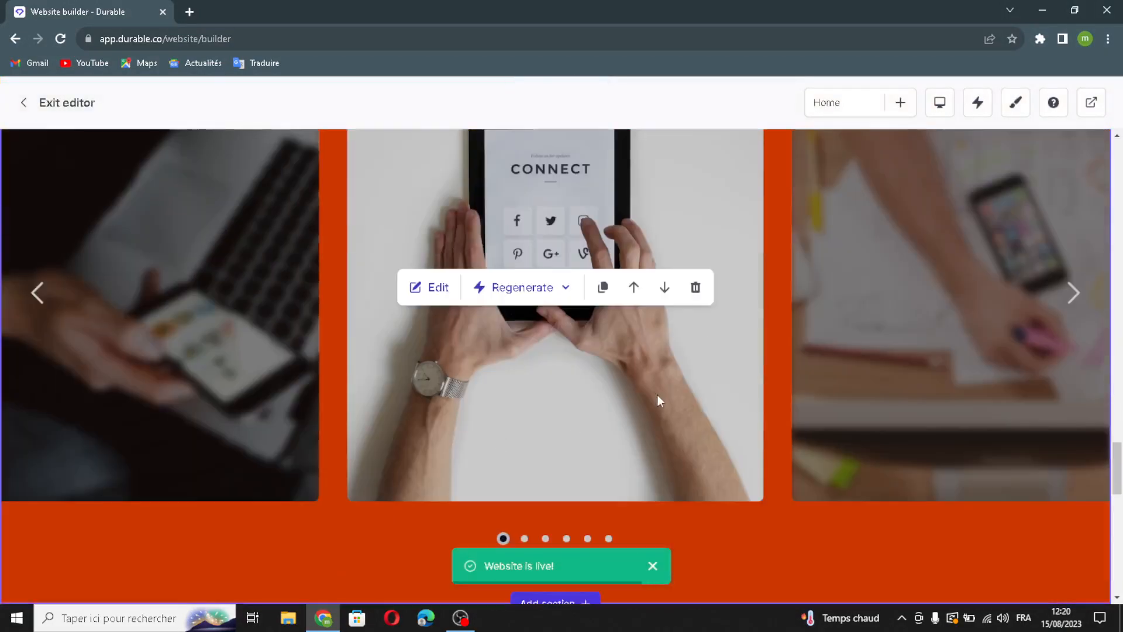
scroll(585, 394, up, 1)
click(435, 359)
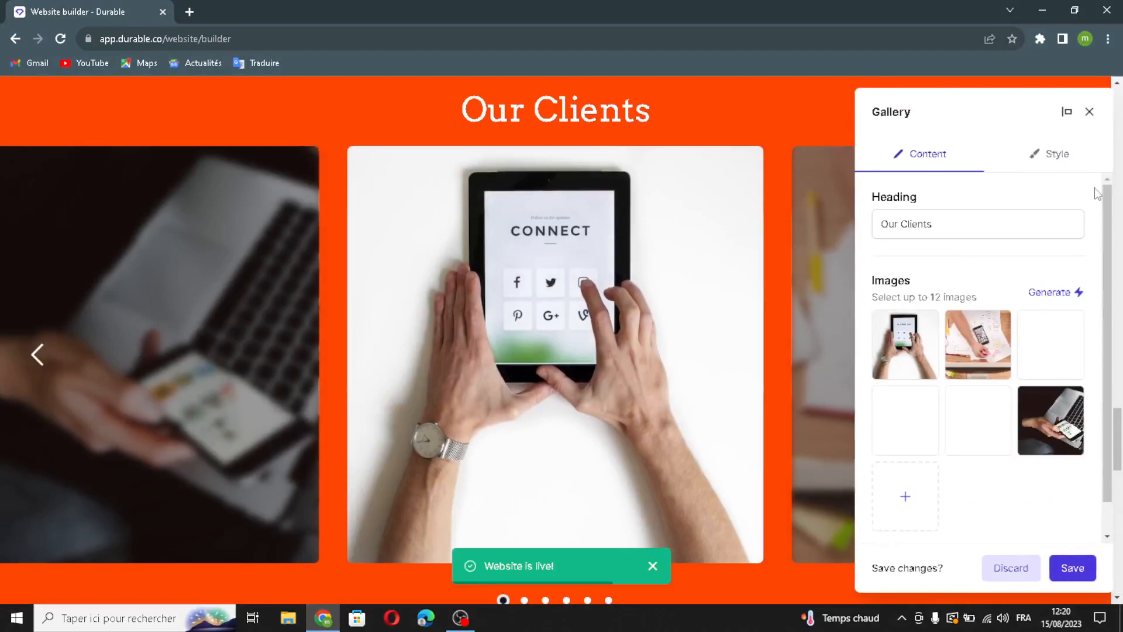
drag(959, 227, 1022, 243)
click(1021, 232)
click(1053, 293)
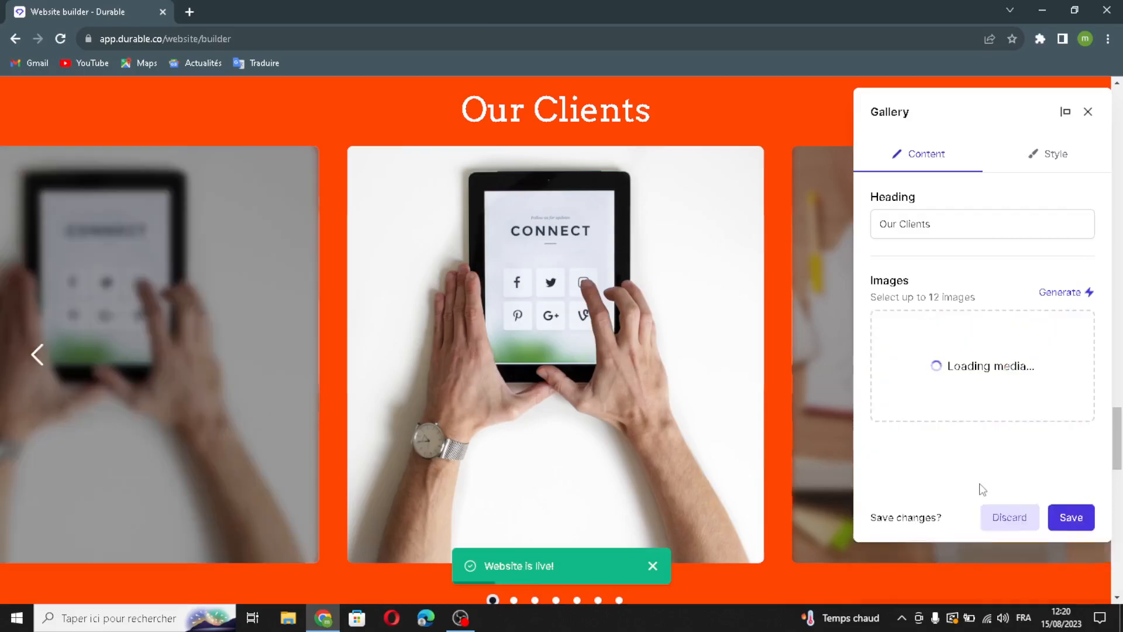
Find The Economic Times "digital marketing" picture on Google Images in a new browser tab and upload it to the gallery
click(975, 503)
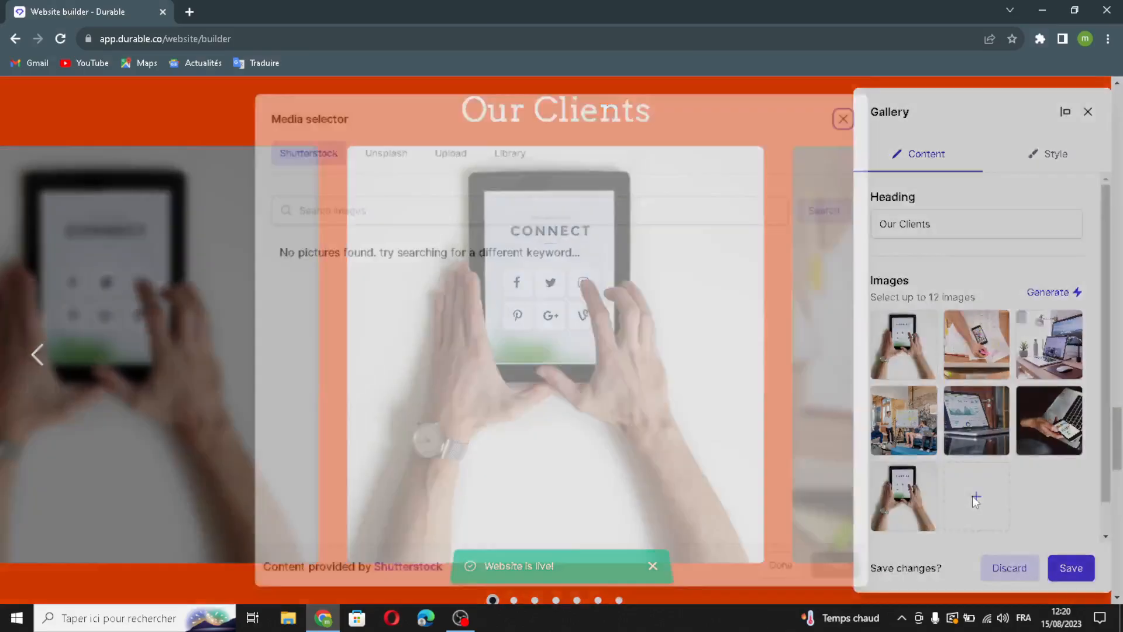
click(448, 151)
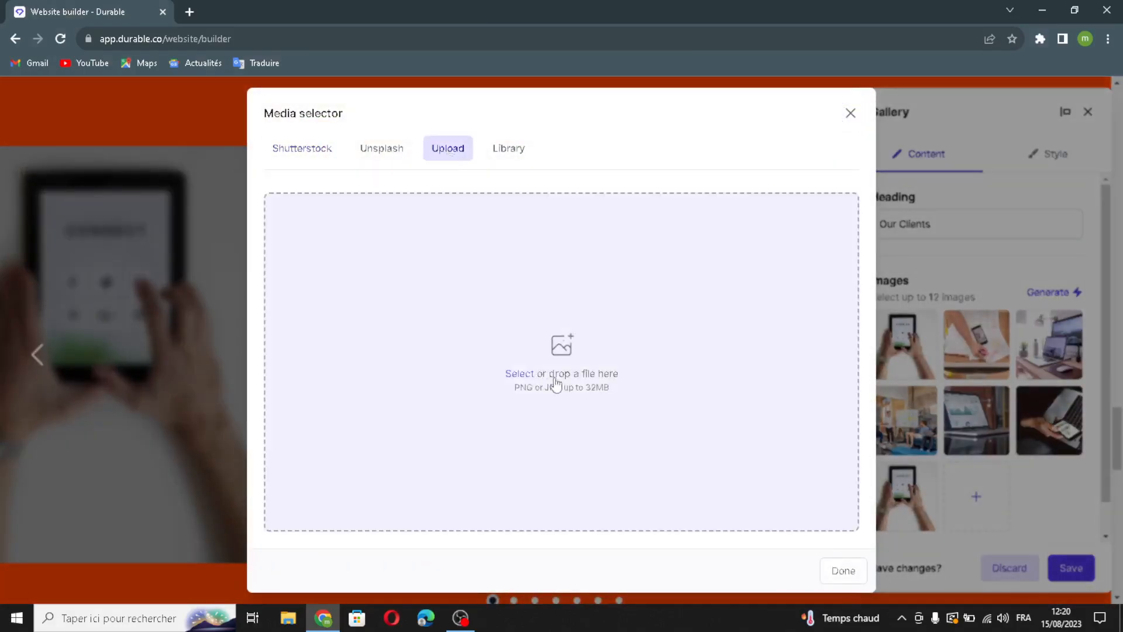
click(189, 18)
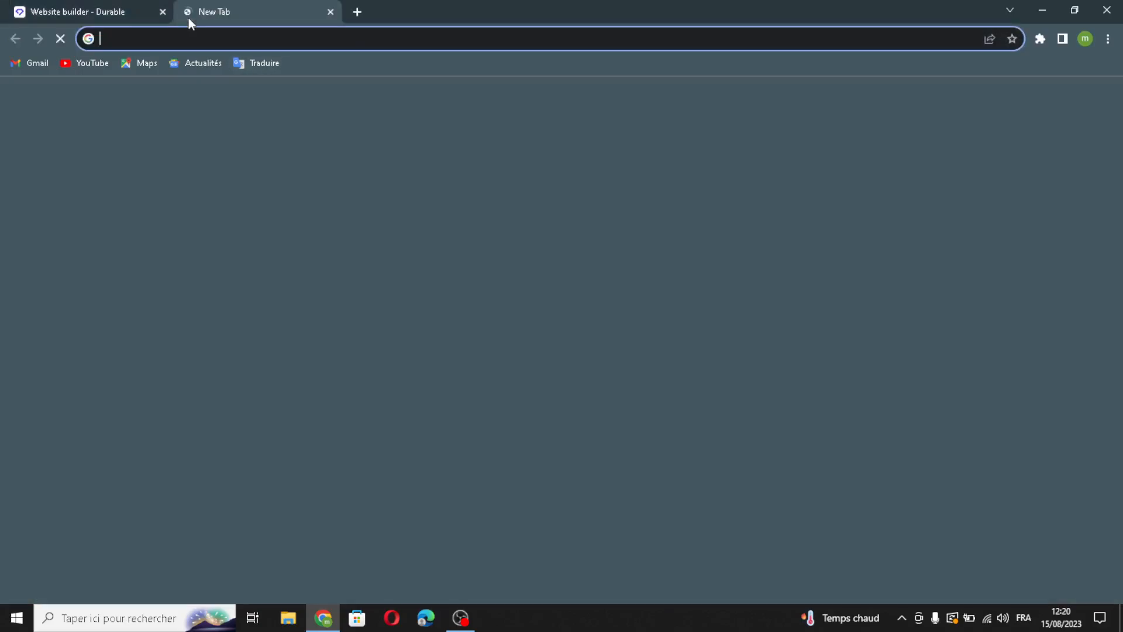
text(digit)
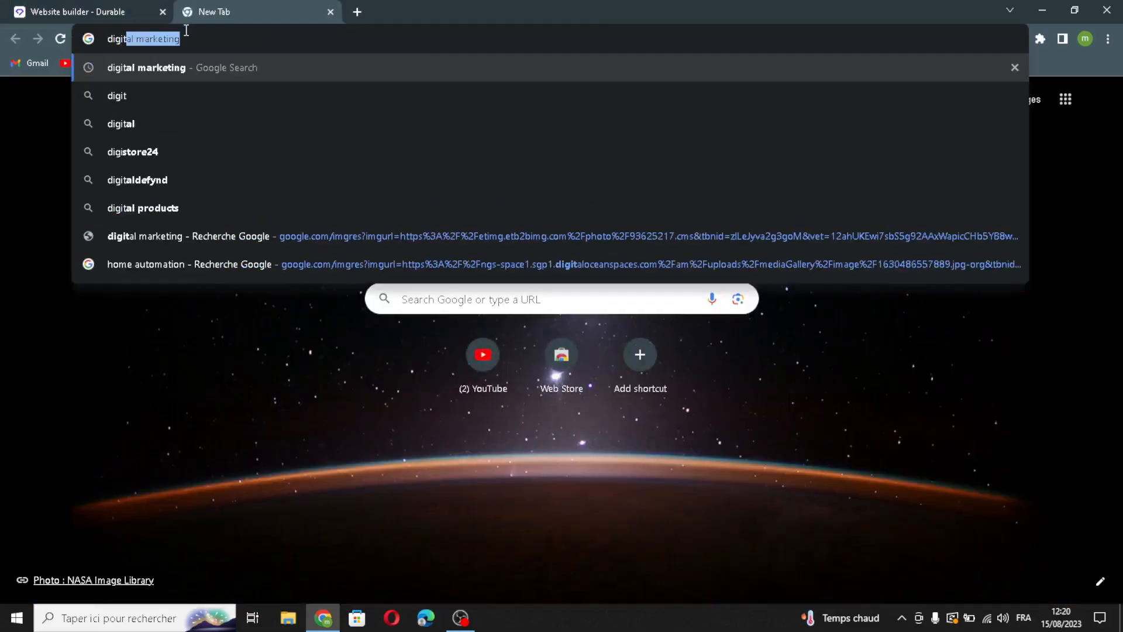
text(al ma)
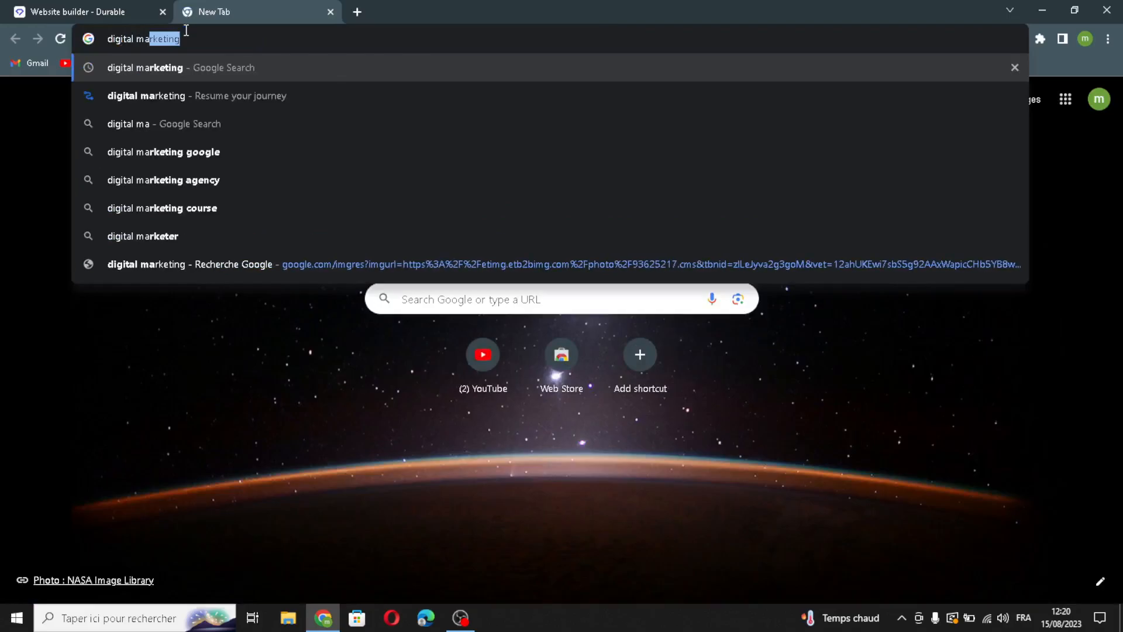
click(179, 68)
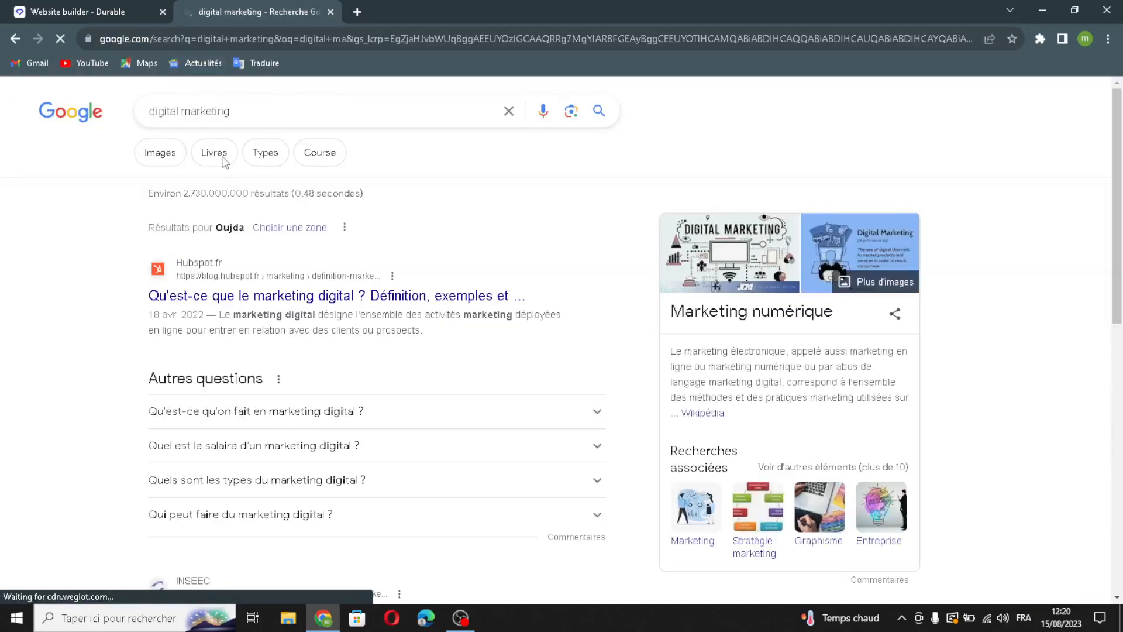
click(171, 166)
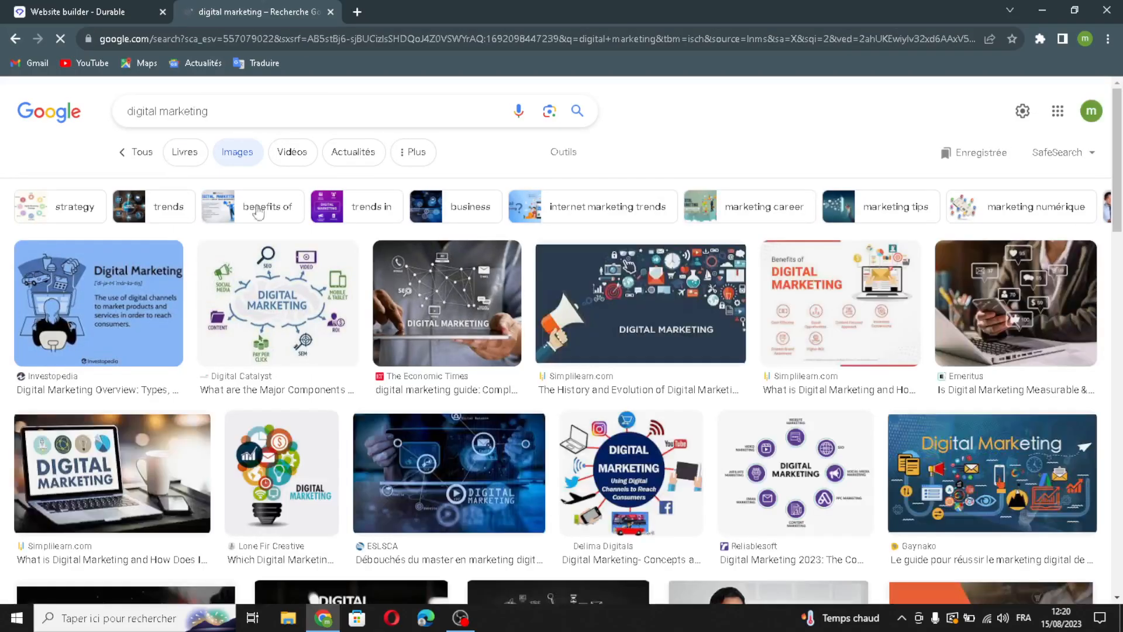
drag(514, 345, 297, 1)
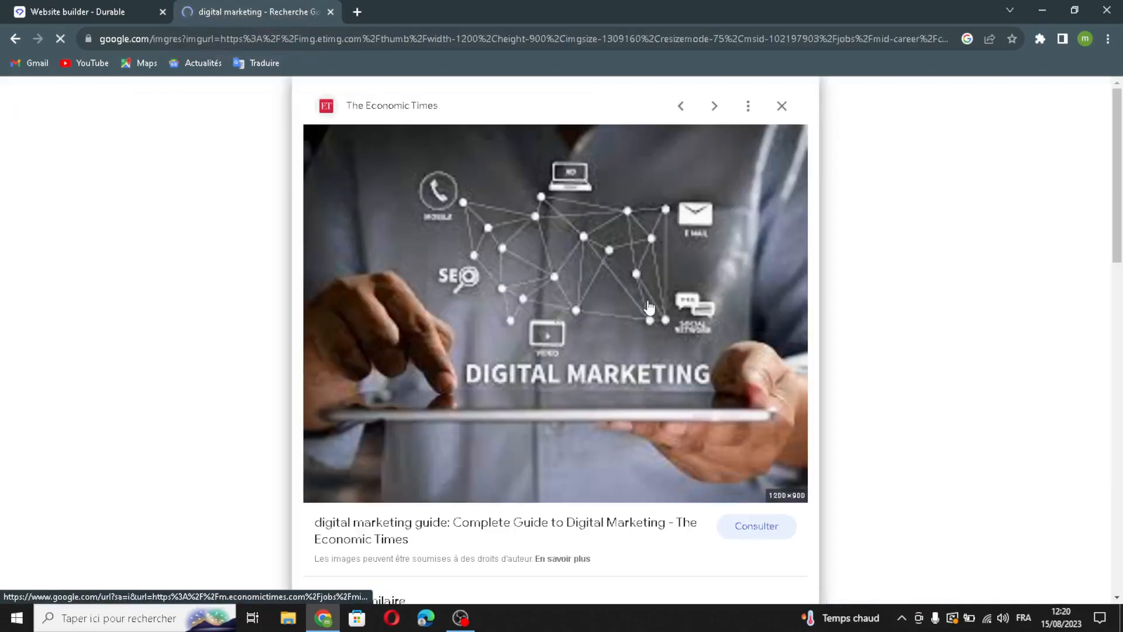
drag(650, 307, 584, 371)
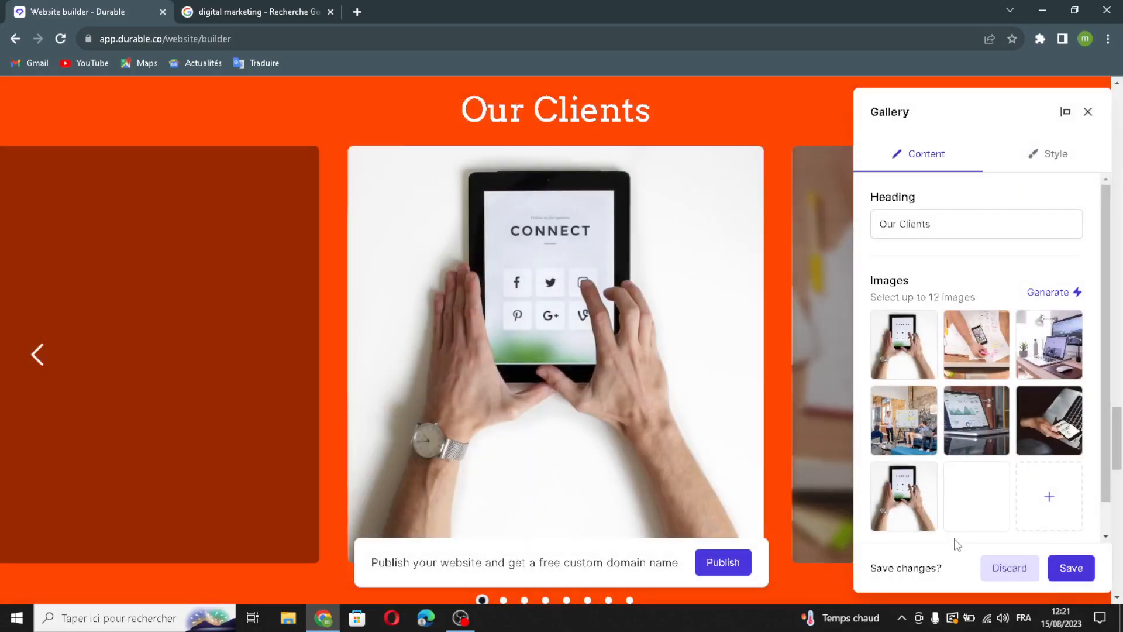
Insert the Shutterstock picture of a large upward arrow over stock charts into the gallery, and save the section changes
click(1036, 511)
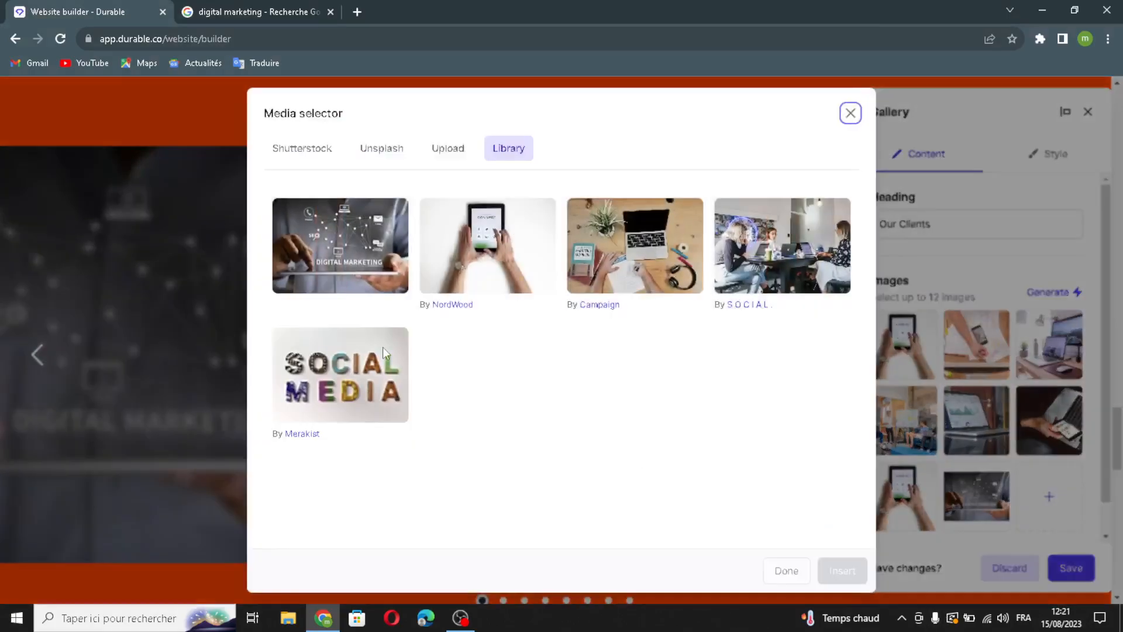
click(286, 143)
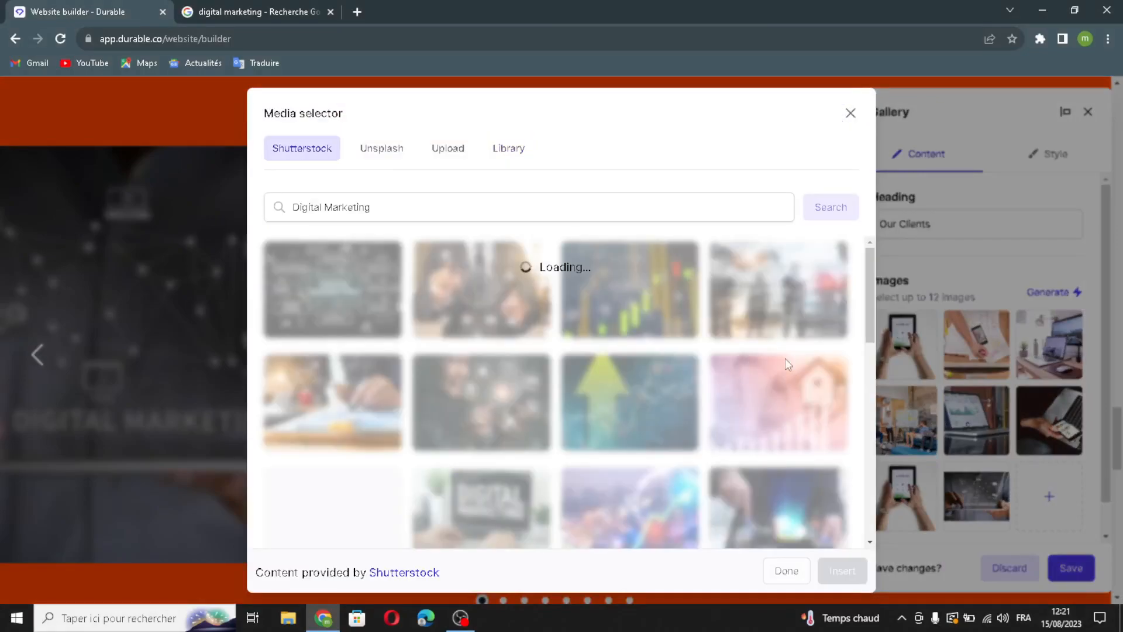
click(630, 448)
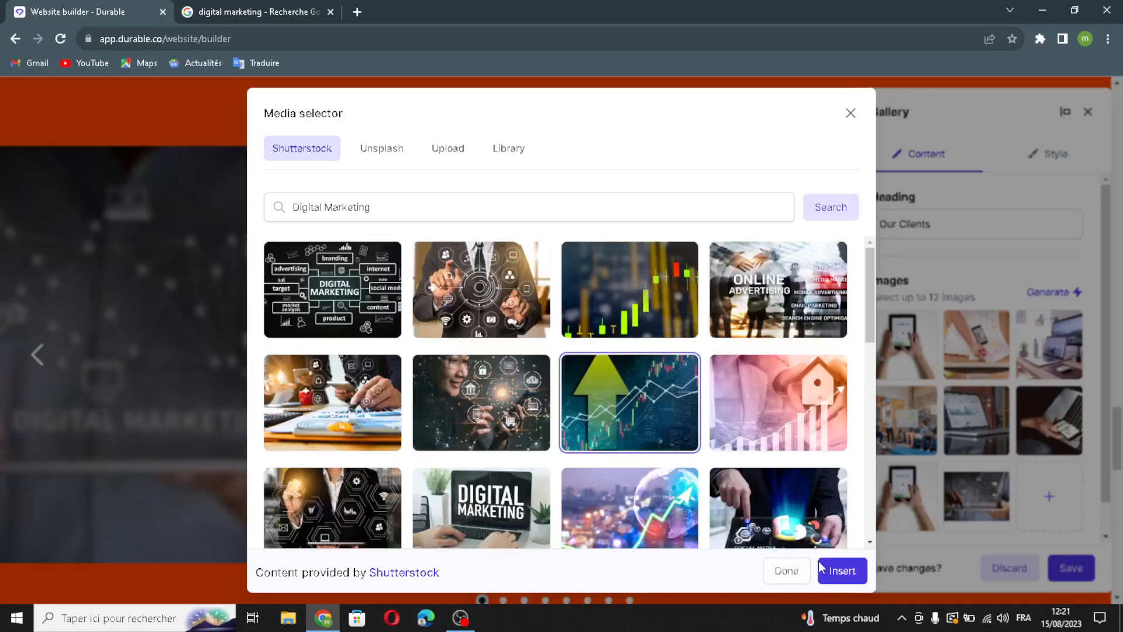
click(836, 571)
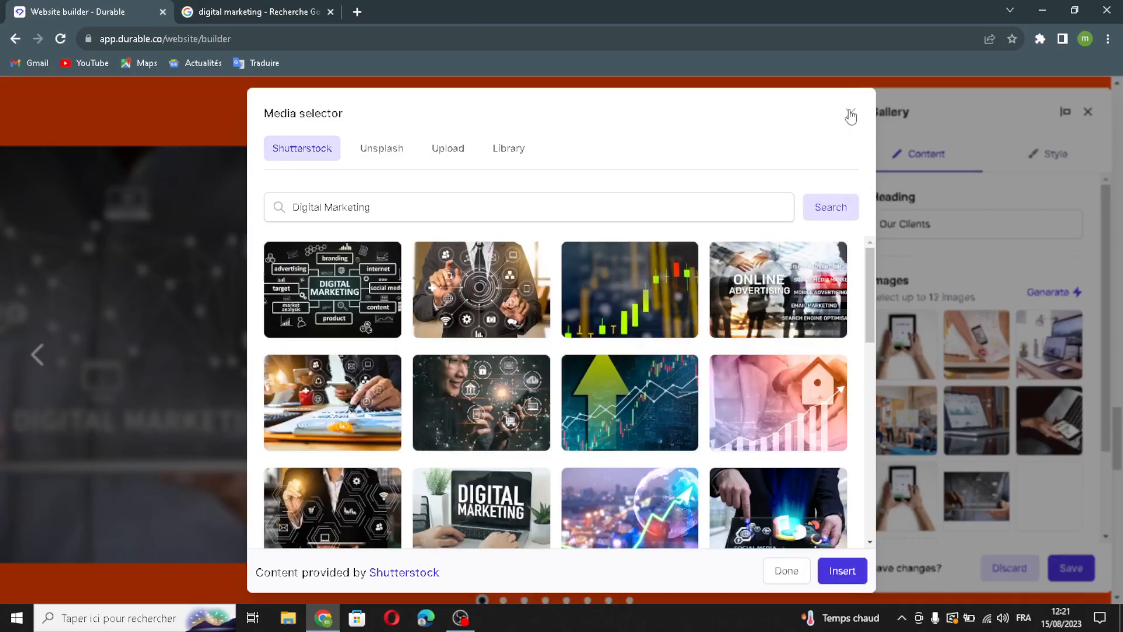
click(851, 114)
click(1071, 568)
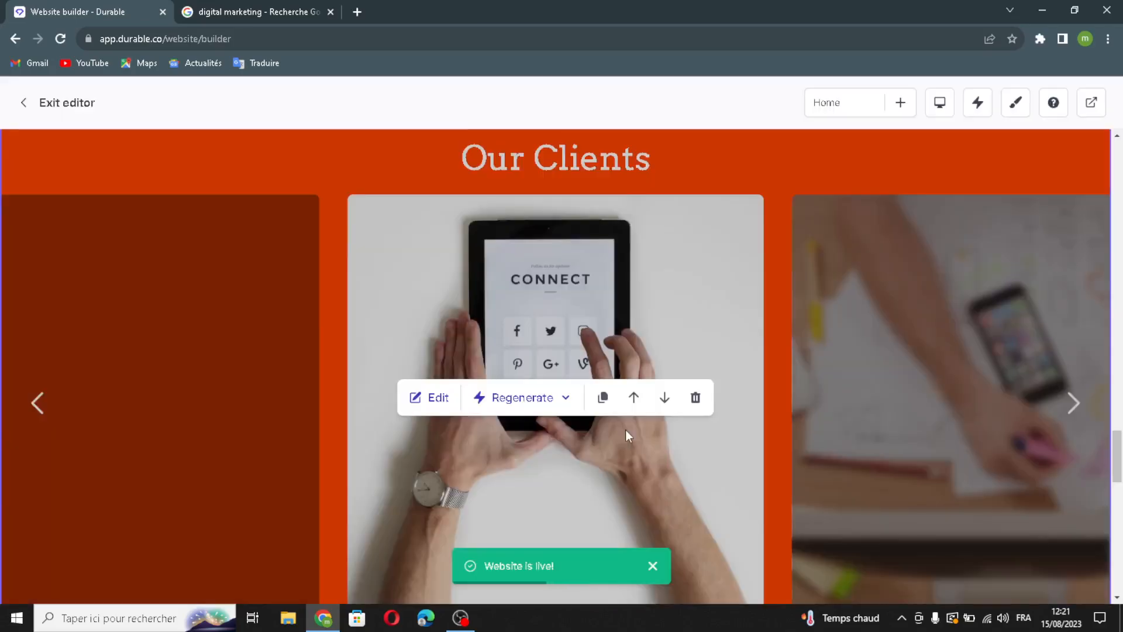
Review the Location section's heading, address and additional text field settings, and close them without making changes
scroll(626, 433, down, 8)
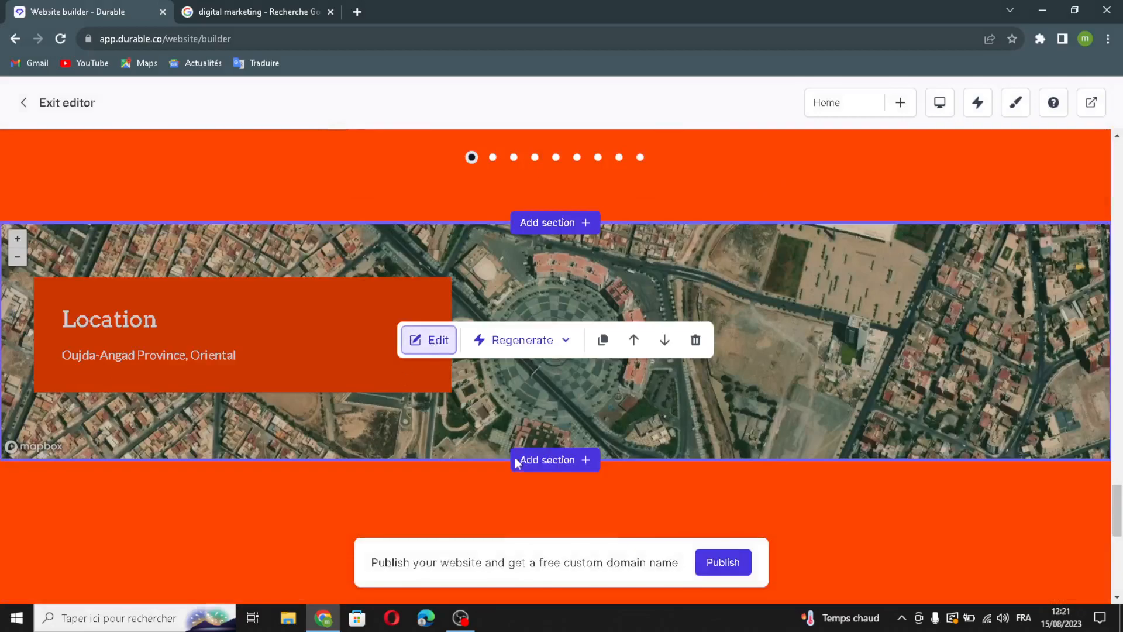
click(417, 338)
click(971, 223)
triple_click(1070, 321)
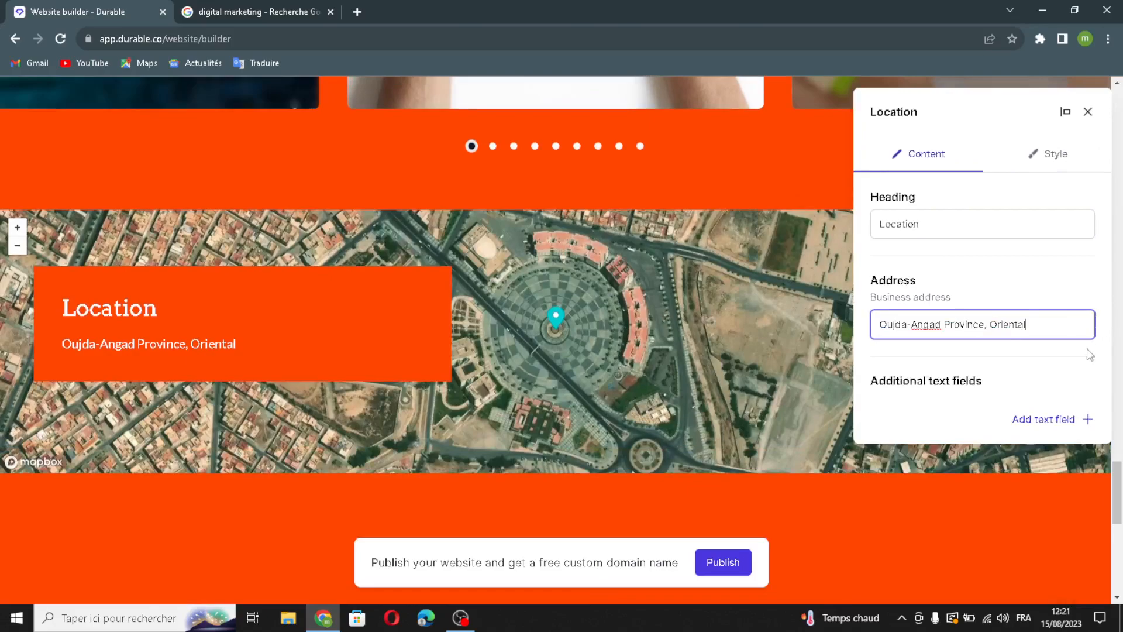
click(1043, 419)
click(482, 324)
click(500, 376)
click(492, 326)
click(502, 380)
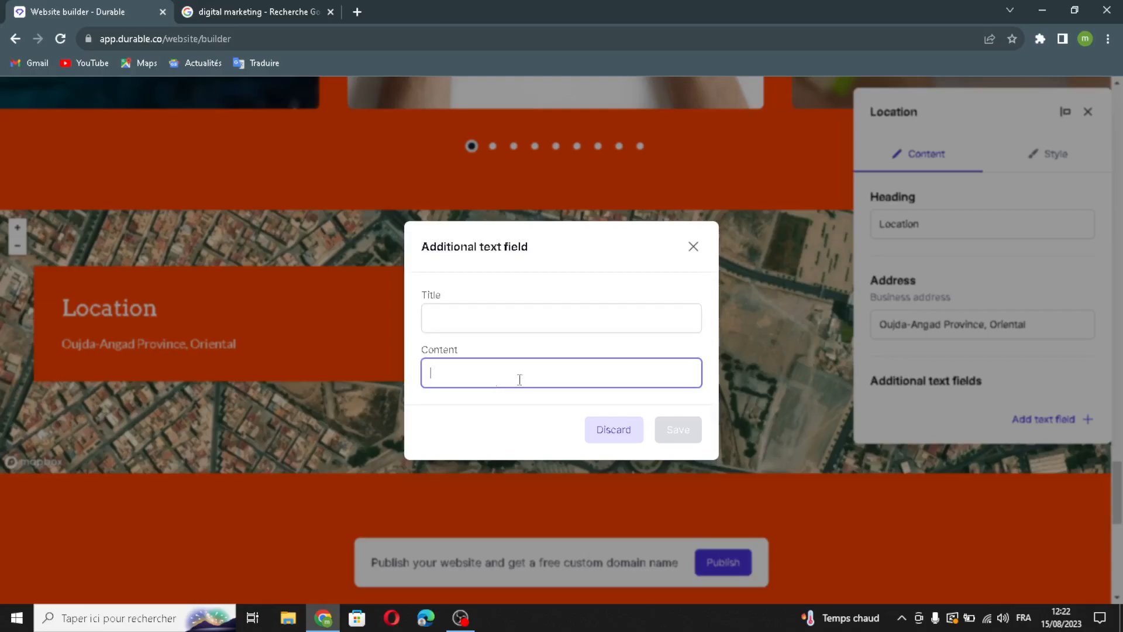
click(693, 247)
click(1088, 112)
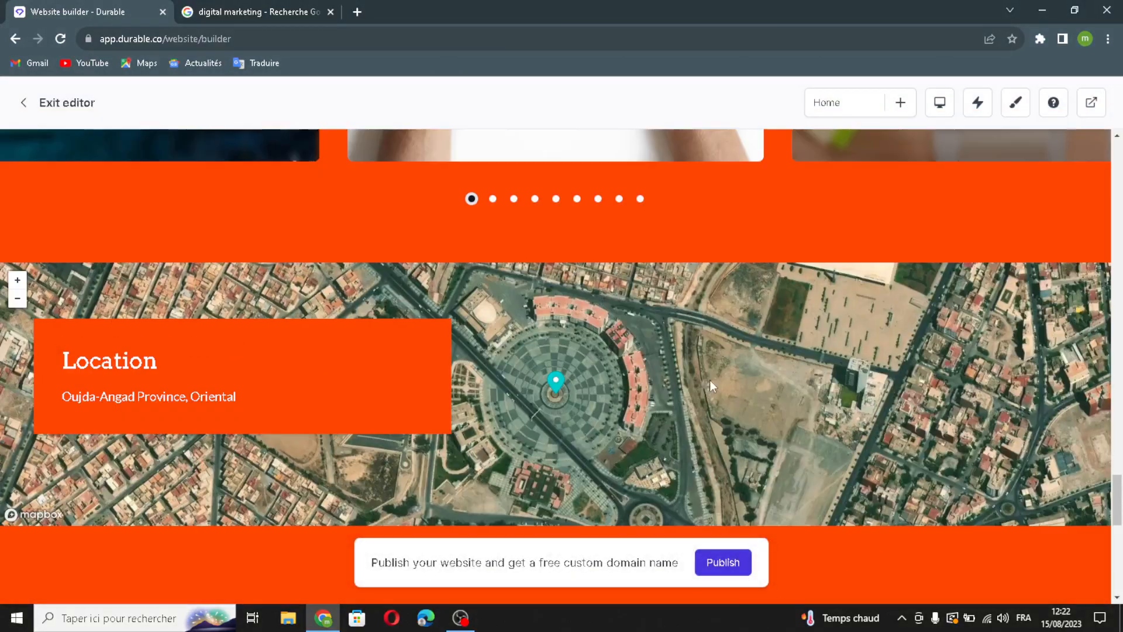
Open the Connect with Us contact form section for editing and regenerate its heading and text with AI
scroll(709, 381, down, 7)
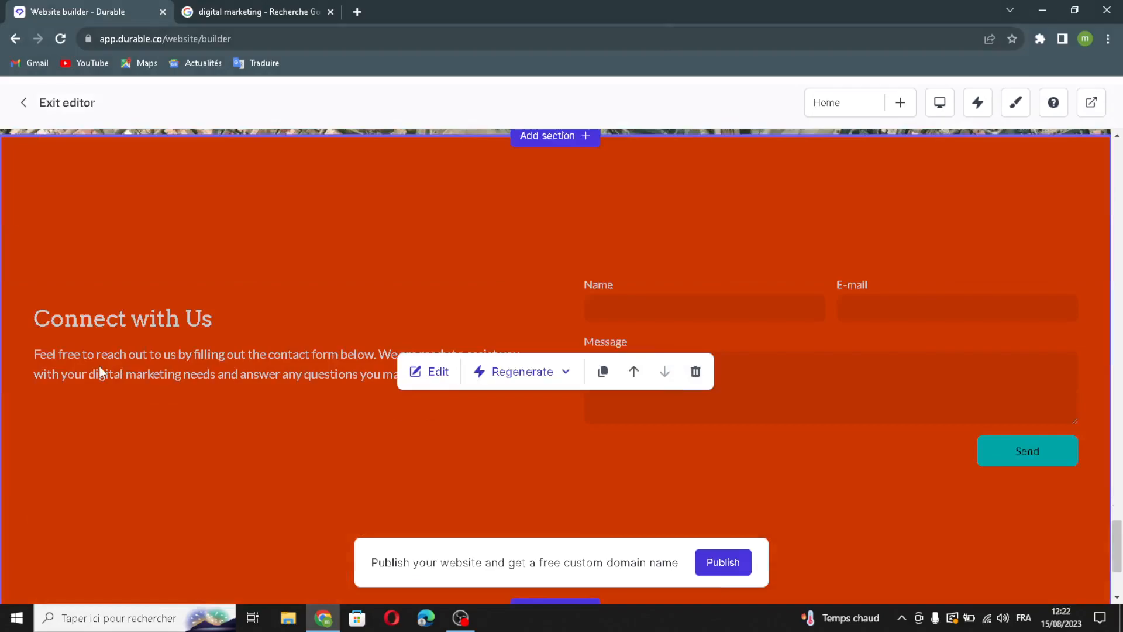
scroll(102, 372, down, 1)
click(441, 301)
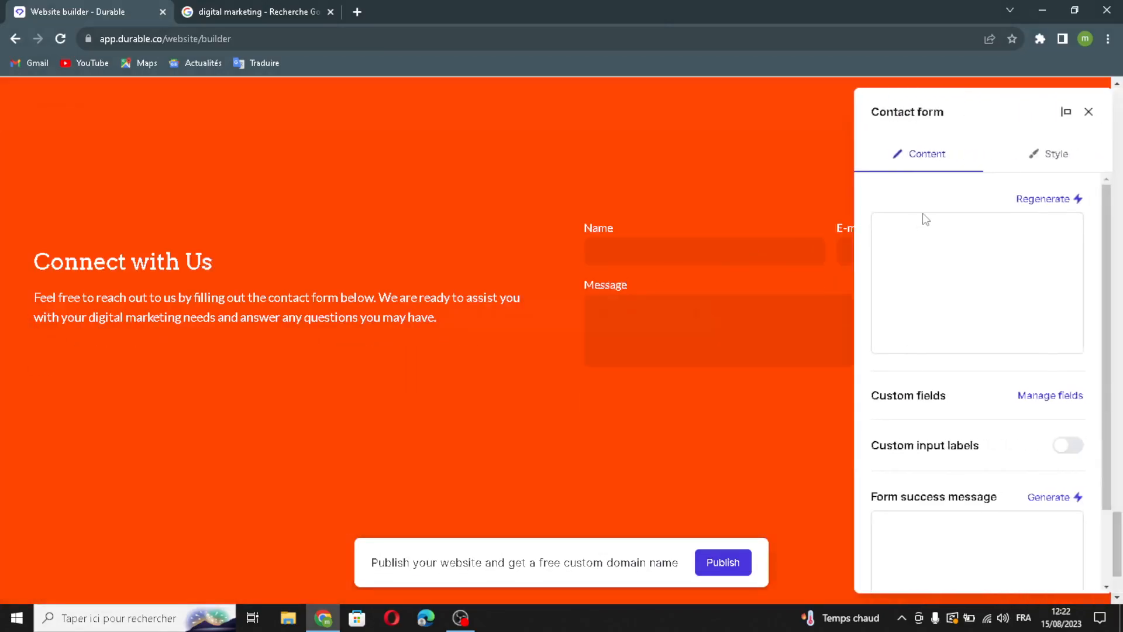
click(1076, 199)
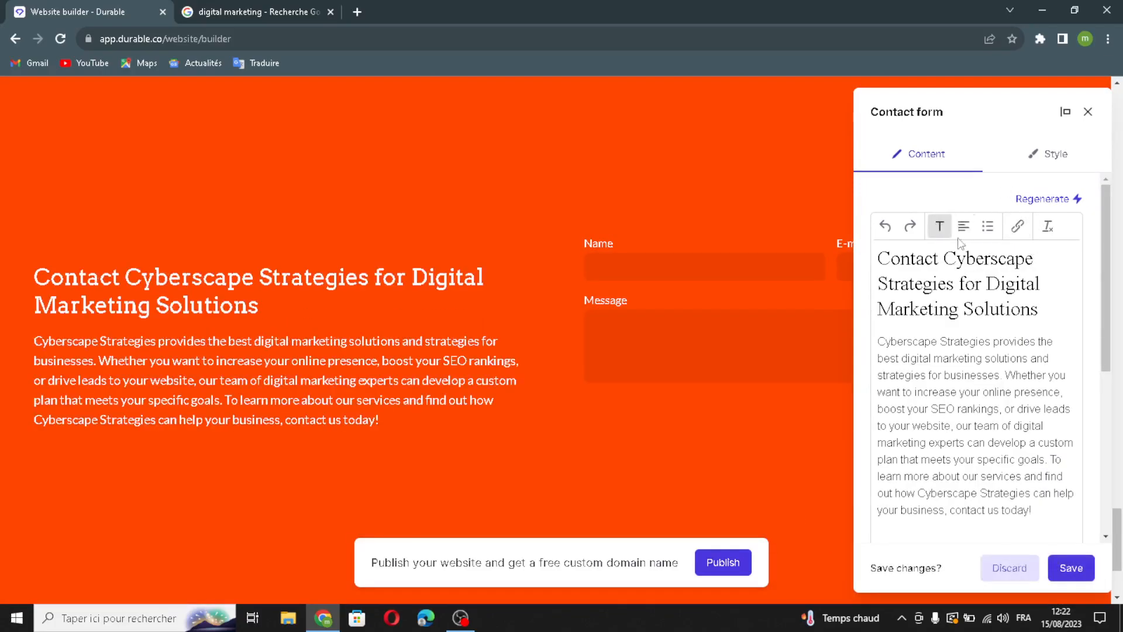
Look at the contact form's custom fields without changing them, and enable custom input labels
scroll(947, 350, down, 5)
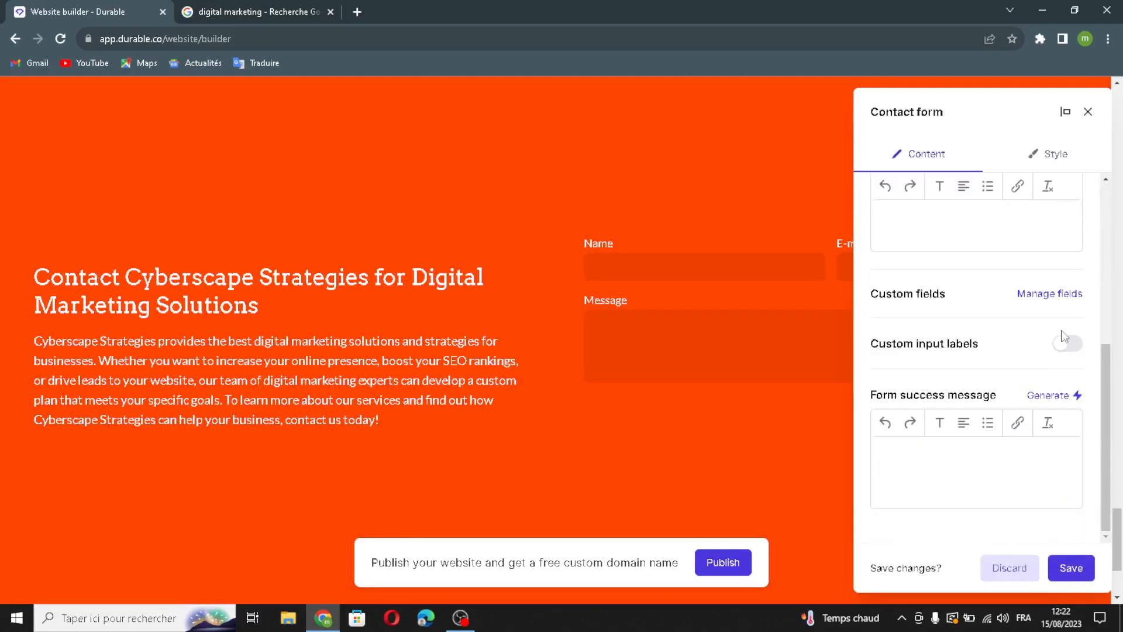
click(1045, 295)
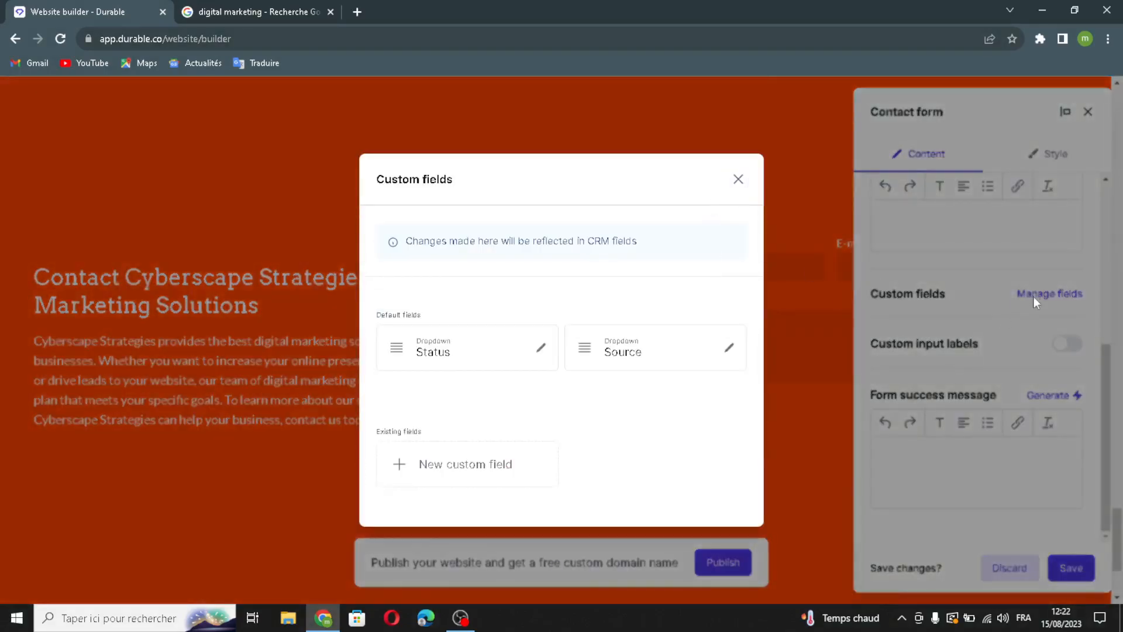
click(739, 180)
click(1067, 343)
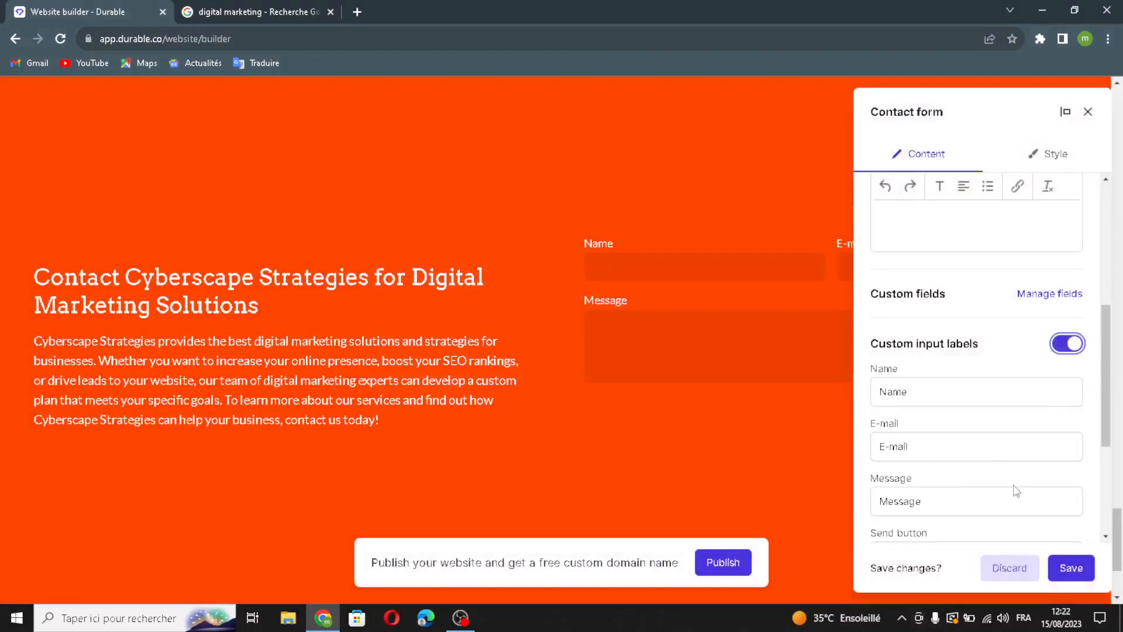
Generate the form success message with AI and save the contact form changes
scroll(1007, 470, down, 4)
click(1051, 402)
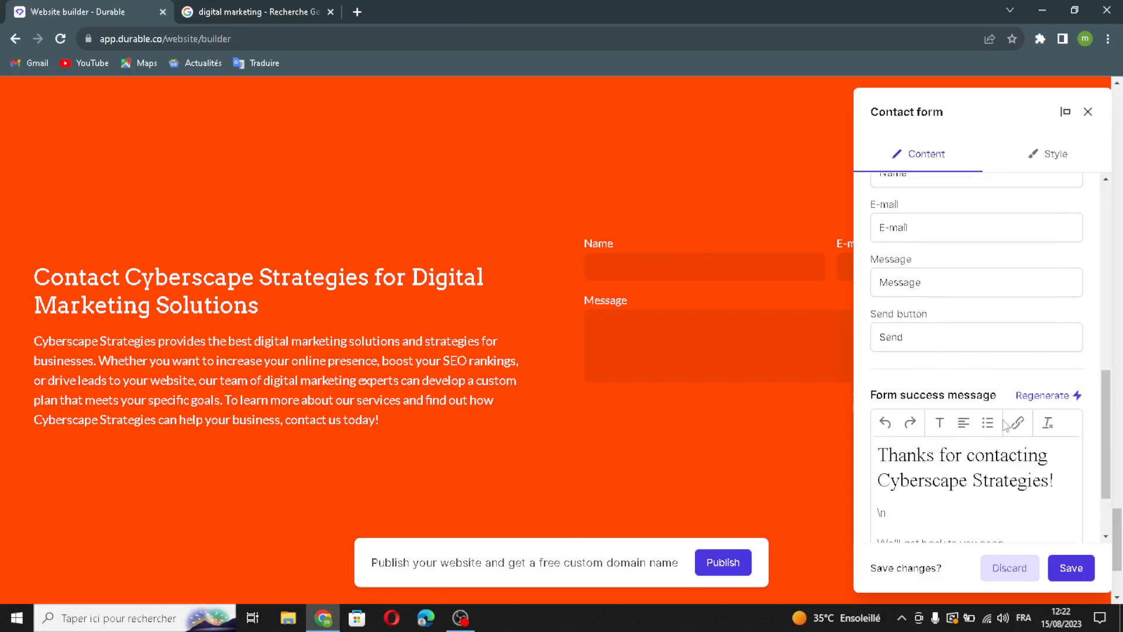
scroll(1035, 439, down, 2)
click(1071, 568)
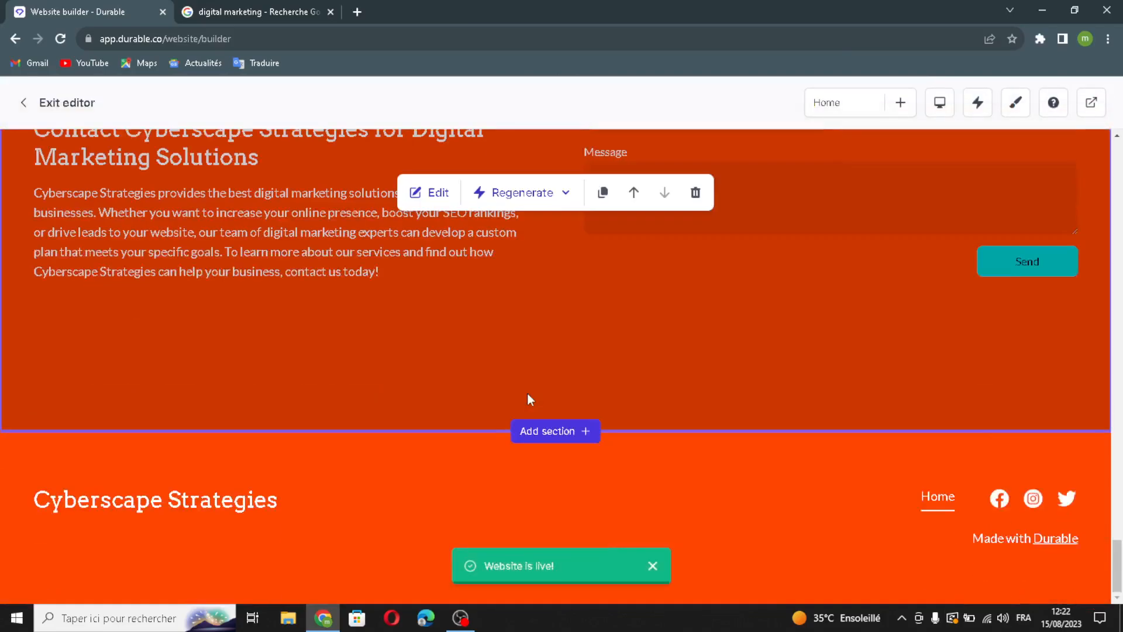
Open the website footer for editing, keep the business name, and enable the logo option
scroll(528, 393, down, 3)
mouse_move(592, 518)
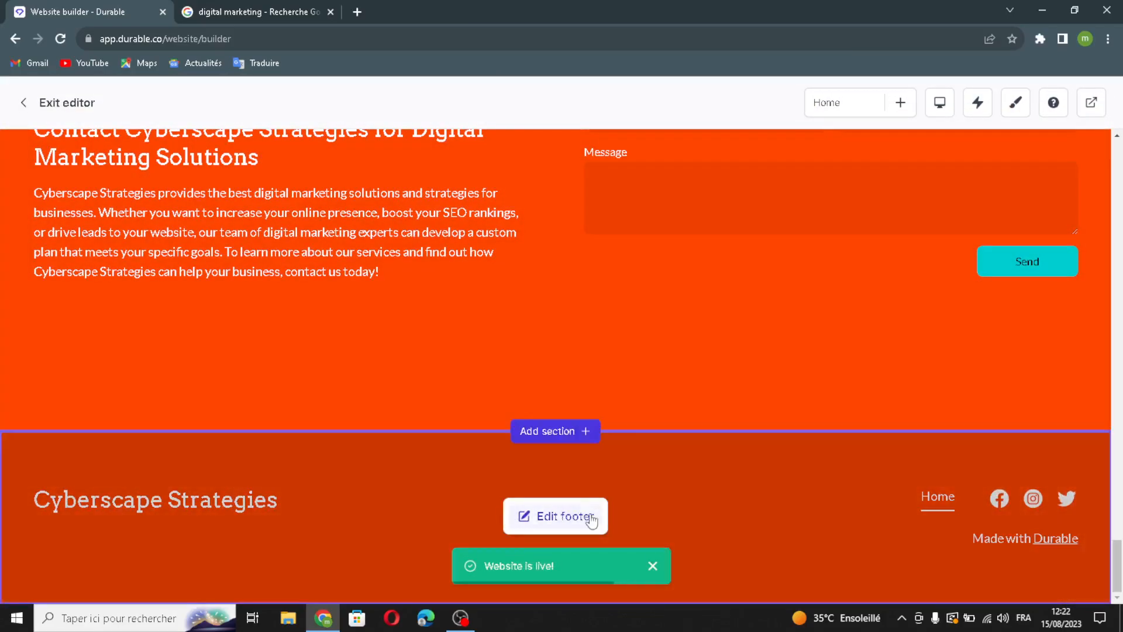
click(565, 516)
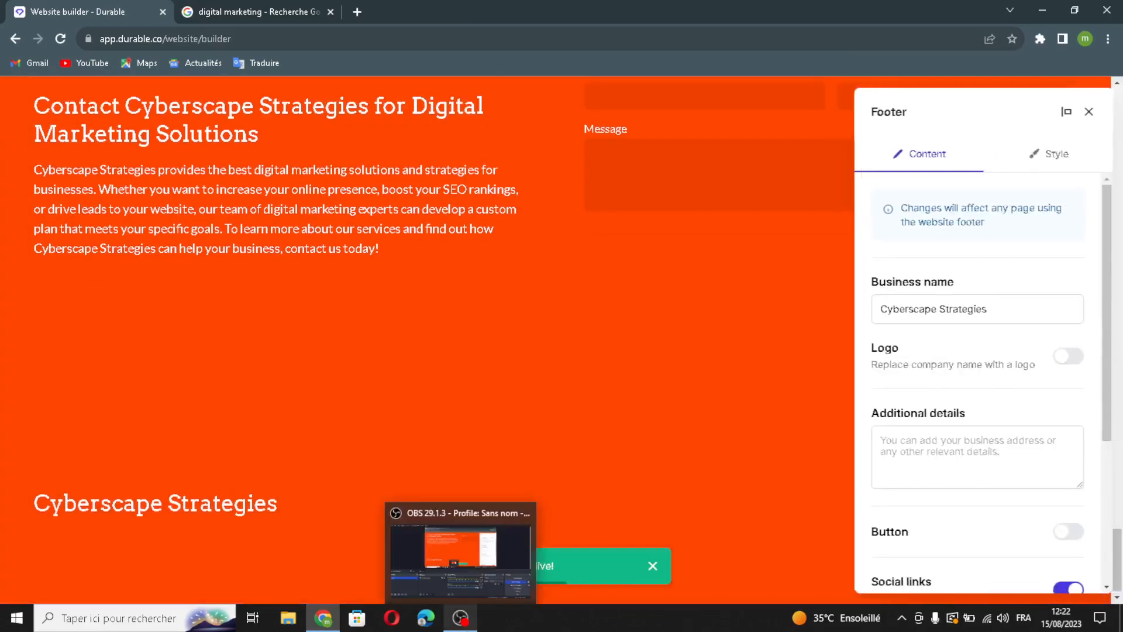
mouse_move(1010, 311)
mouse_down()
mouse_move(829, 302)
mouse_move(814, 276)
mouse_move(781, 291)
mouse_move(1024, 314)
mouse_up()
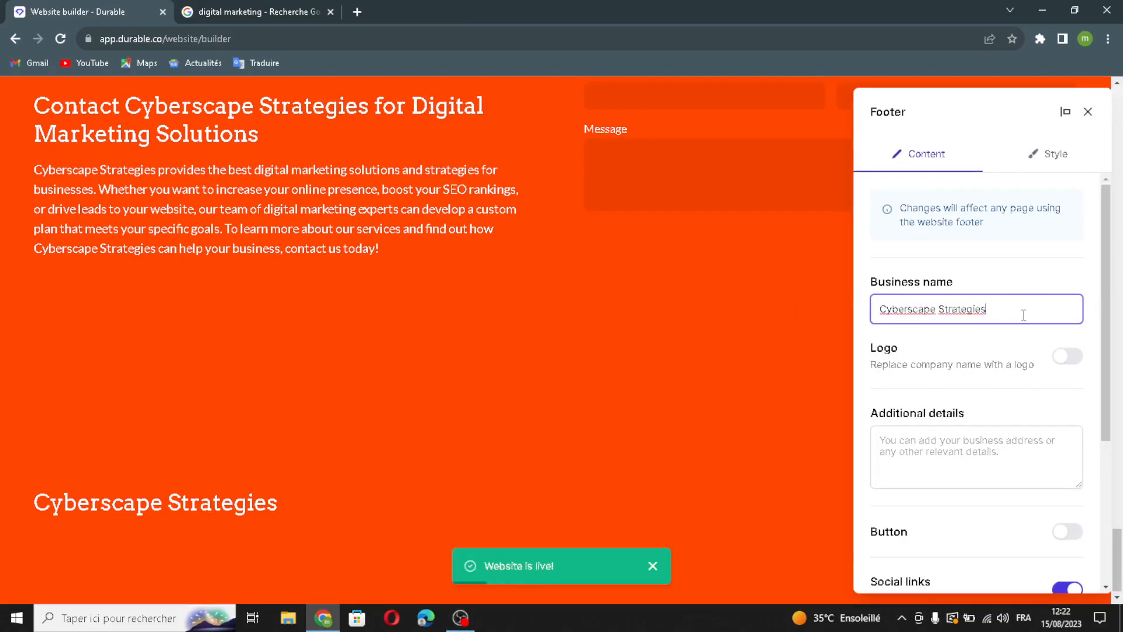
click(1065, 355)
Try out the footer's button option, and turn the button off again
scroll(1006, 432, down, 2)
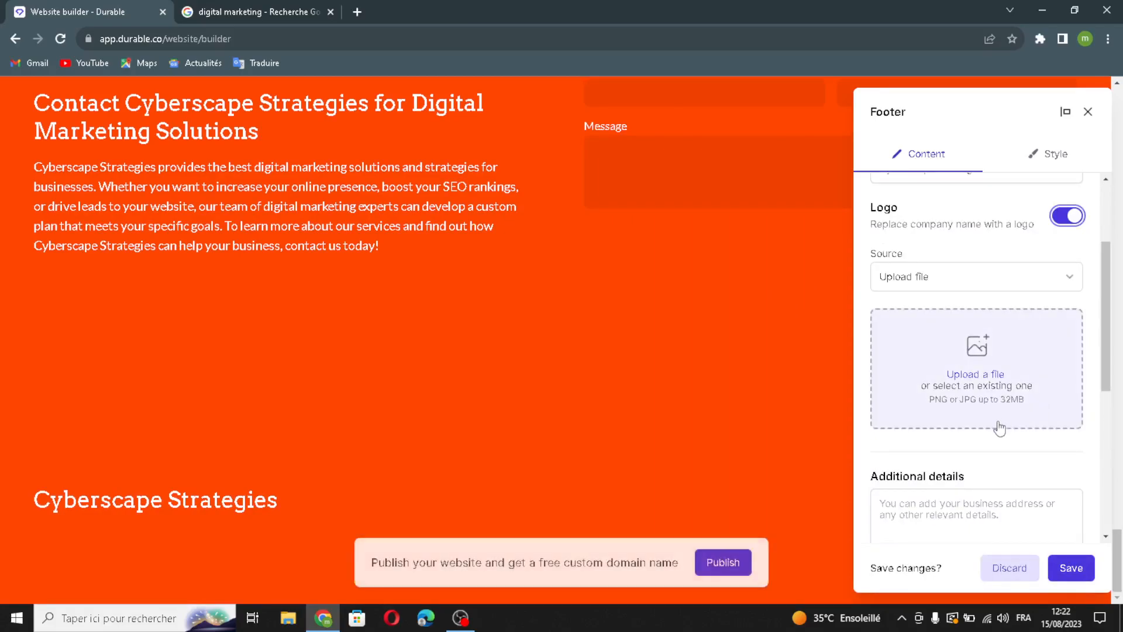
scroll(999, 428, down, 3)
click(1014, 286)
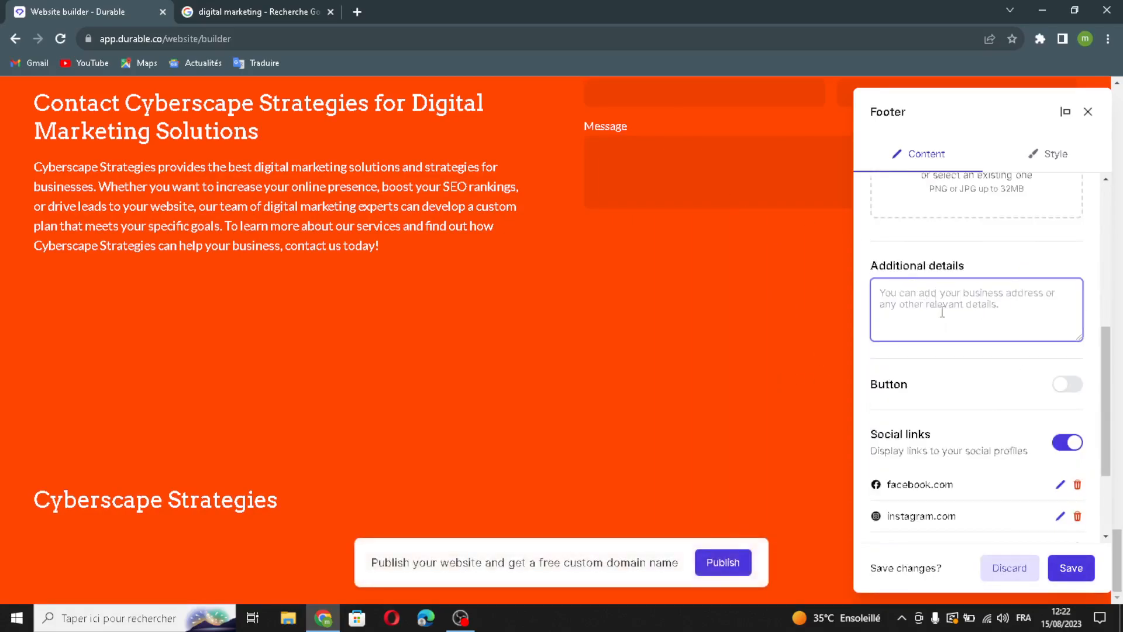
click(1068, 385)
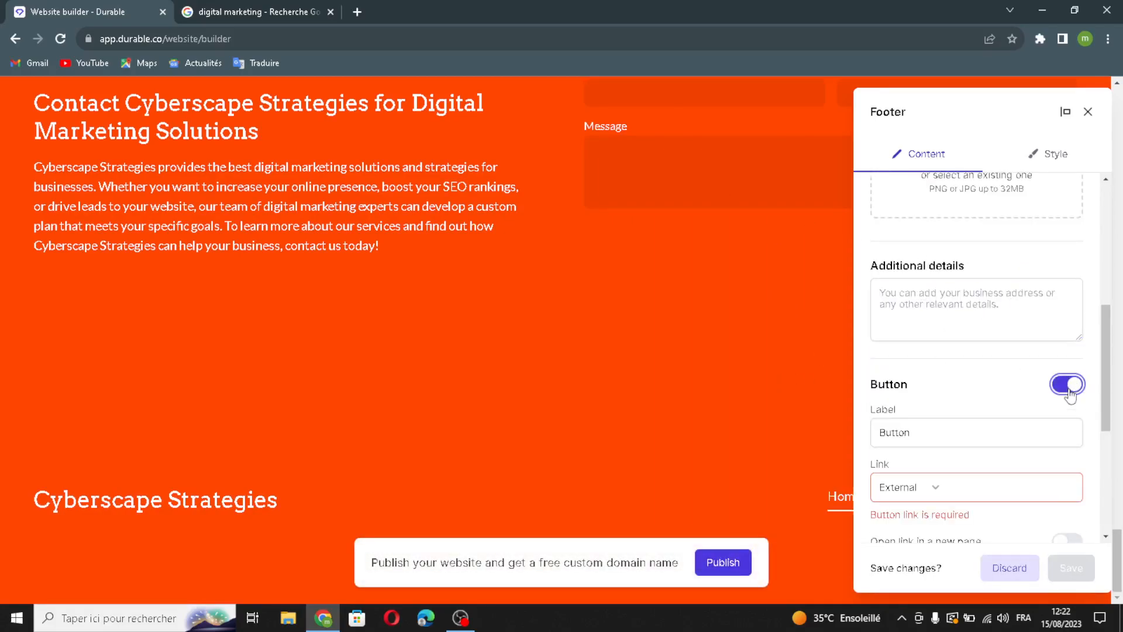
click(1067, 385)
scroll(1041, 403, down, 2)
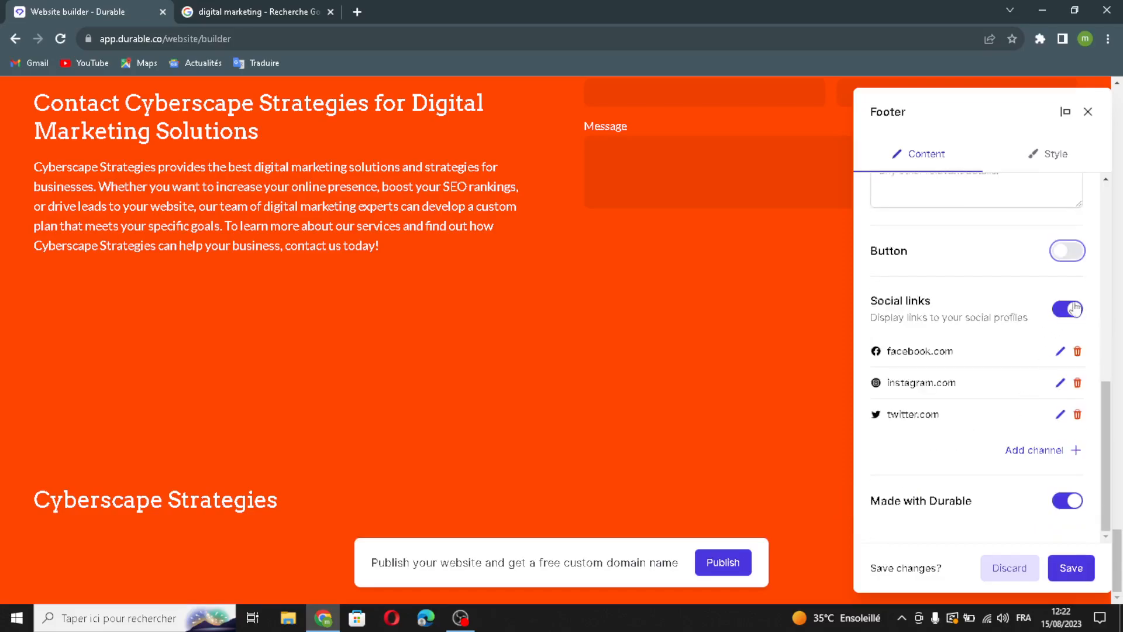
click(1068, 253)
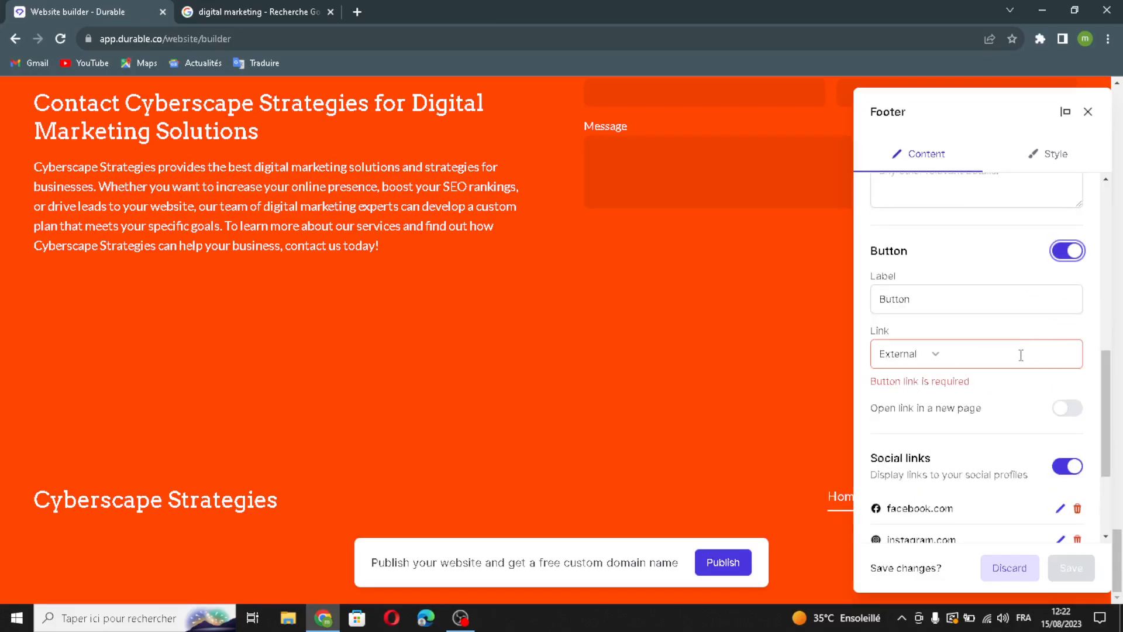
click(1063, 255)
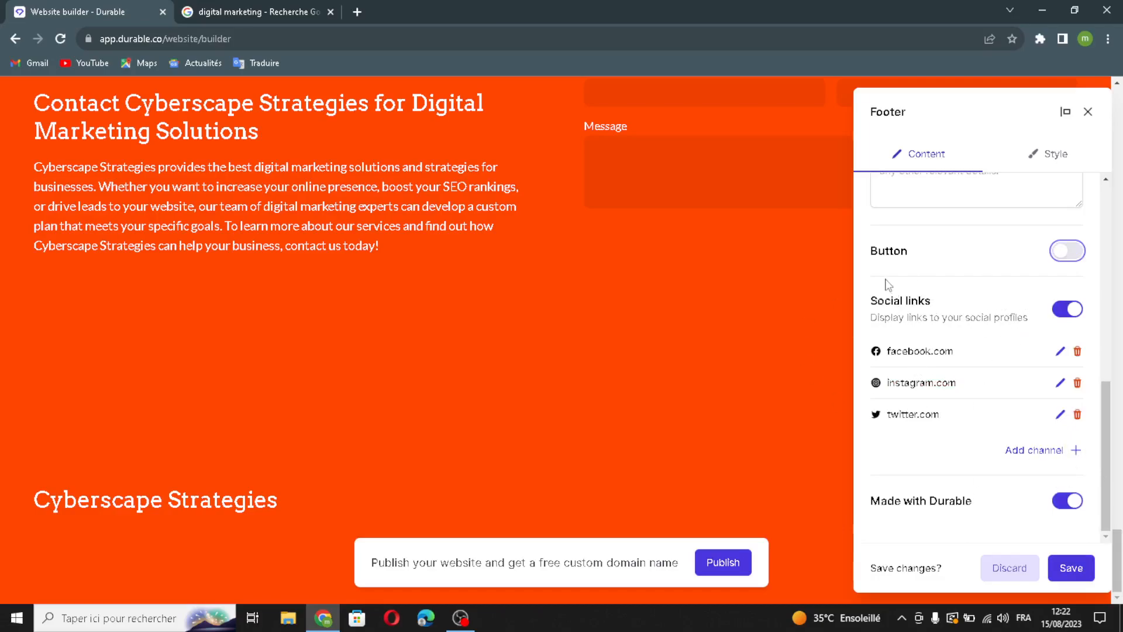
Look at the options for adding a social channel to the footer without adding one, and save the footer changes
click(1007, 448)
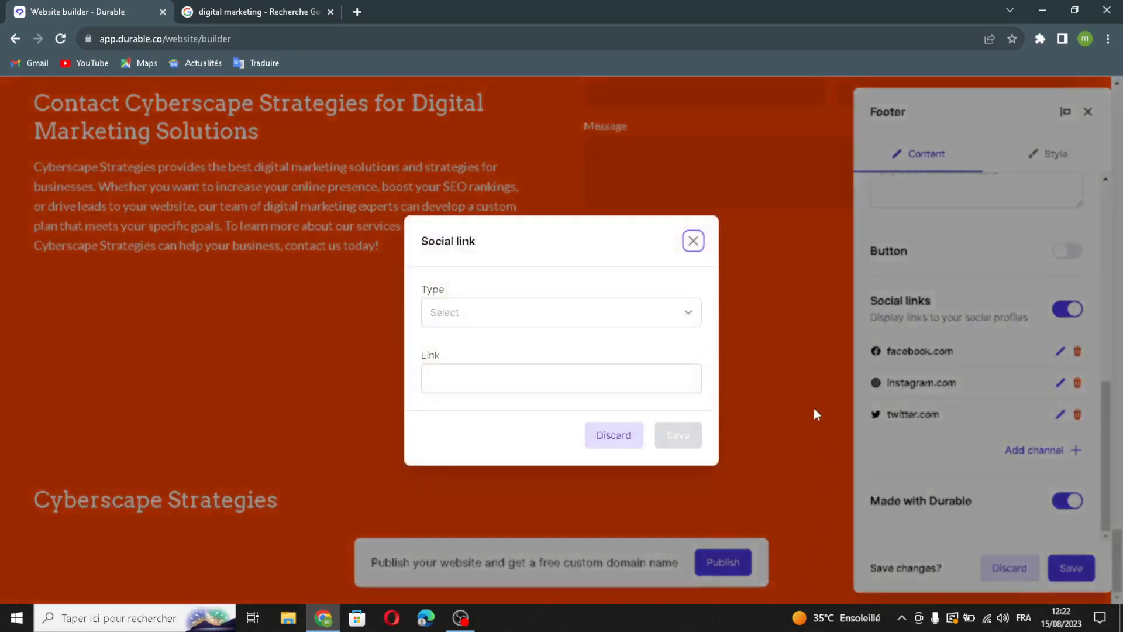
click(475, 306)
click(488, 303)
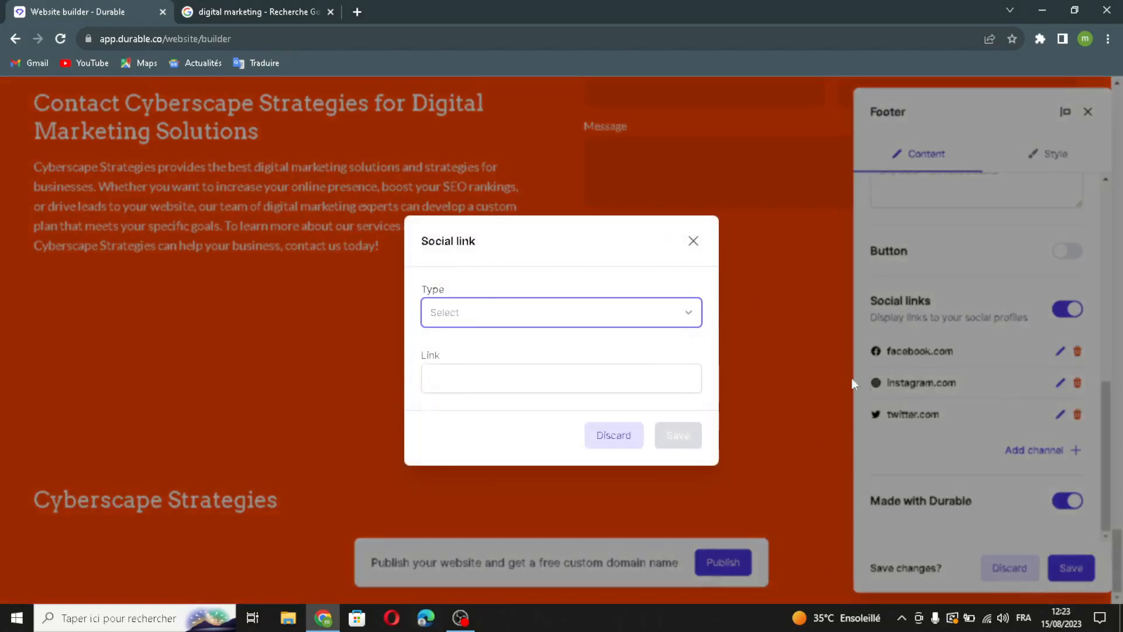
click(493, 316)
click(464, 319)
click(462, 323)
click(462, 324)
key(Tab)
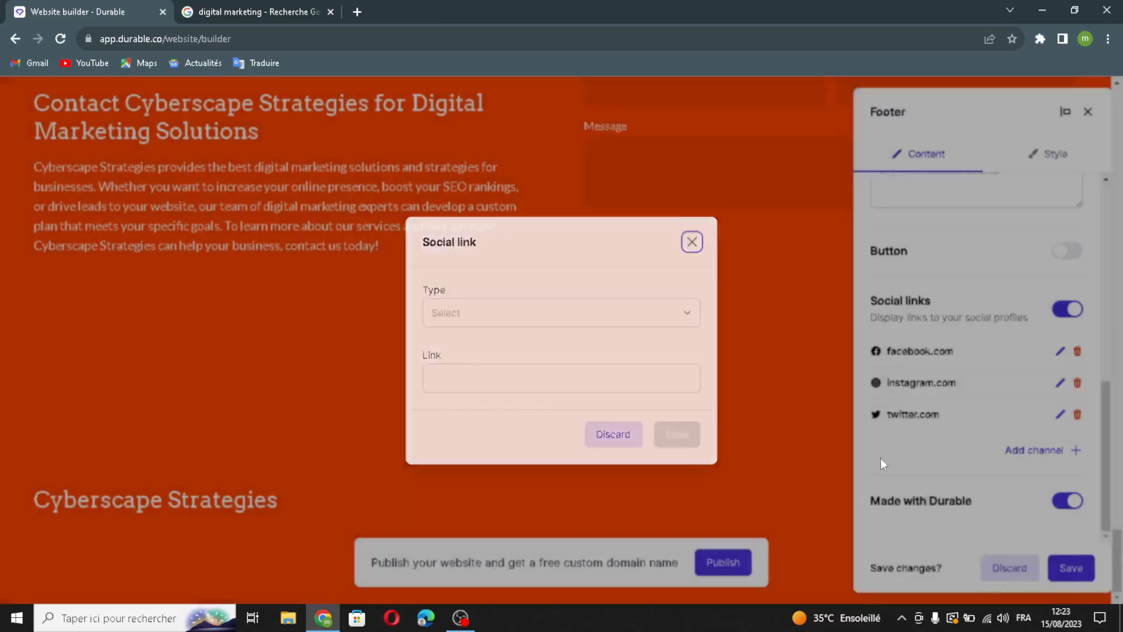
click(693, 241)
click(1071, 568)
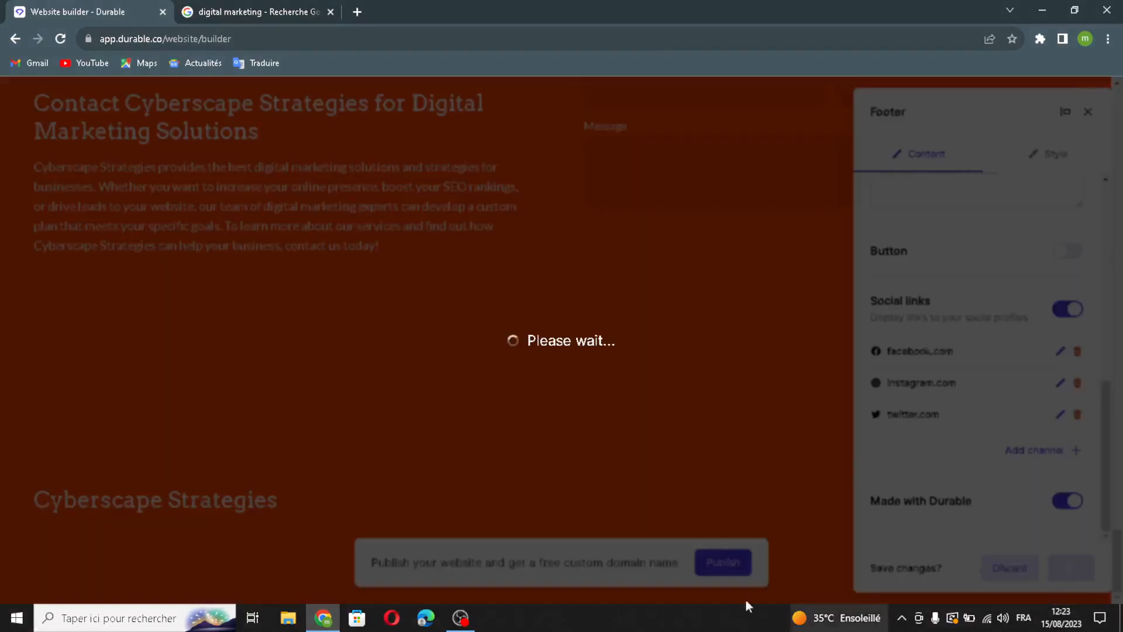
Regenerate only the content of the customer testimonials section with AI
scroll(514, 382, up, 5)
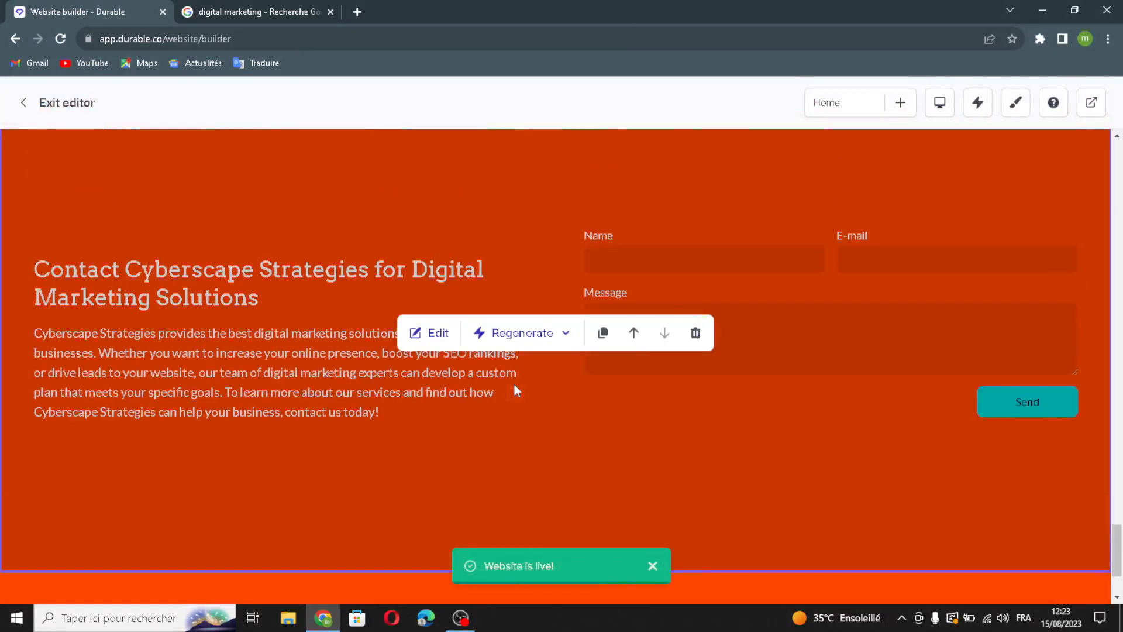
scroll(514, 384, up, 10)
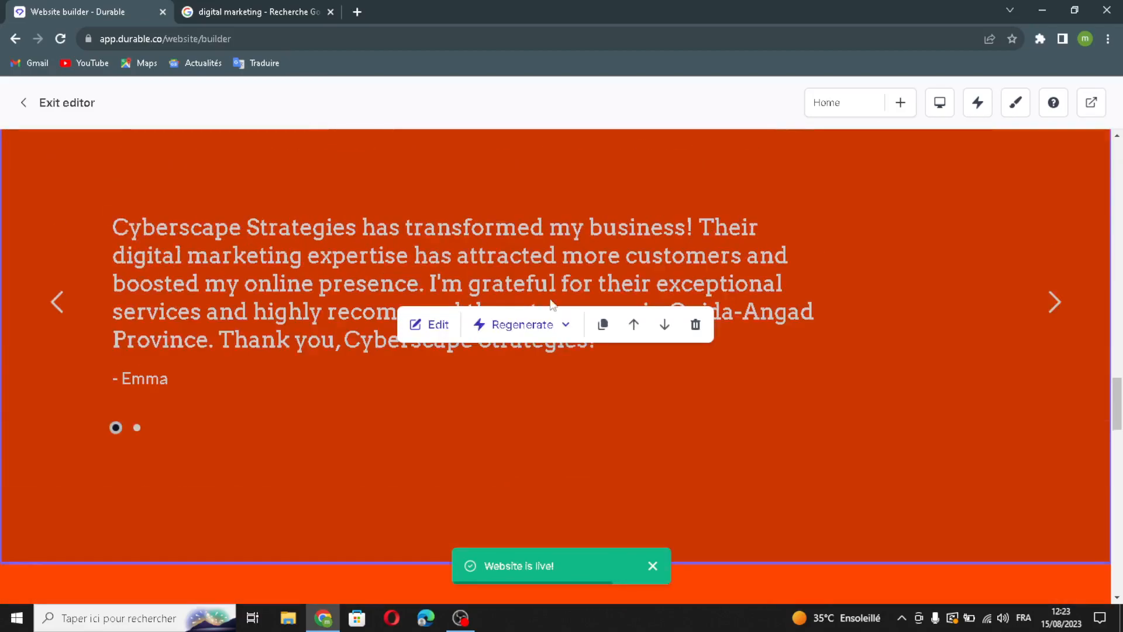
click(526, 325)
click(525, 368)
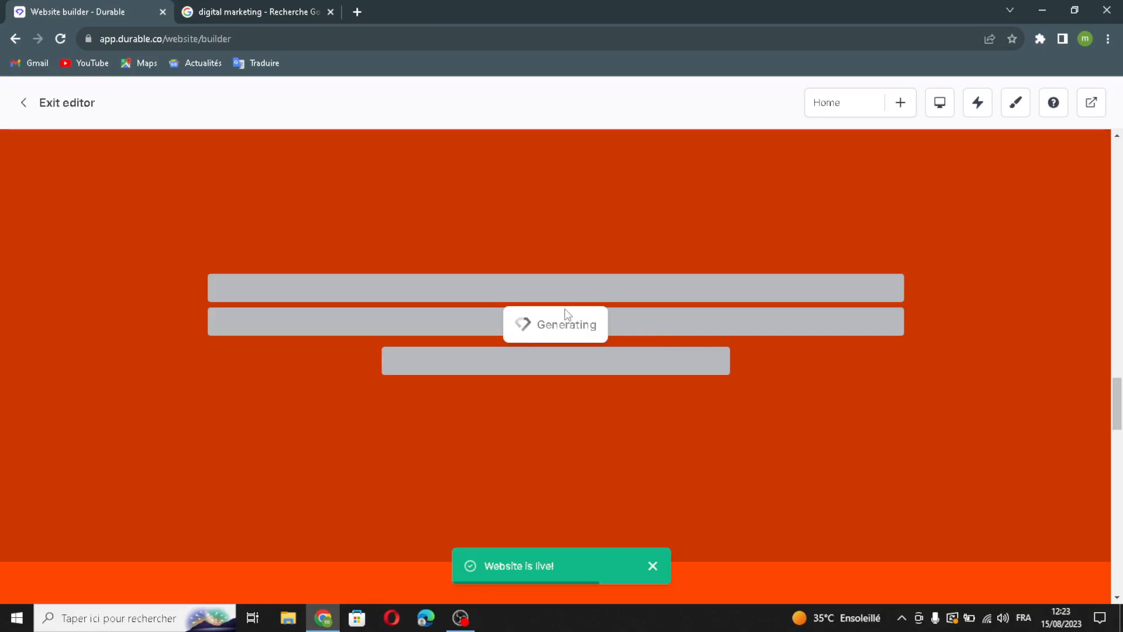
Regenerate only the style of the services section containing Social Media Management, Search Engine Optimization and Pay-Per-Click Advertising
scroll(553, 357, up, 10)
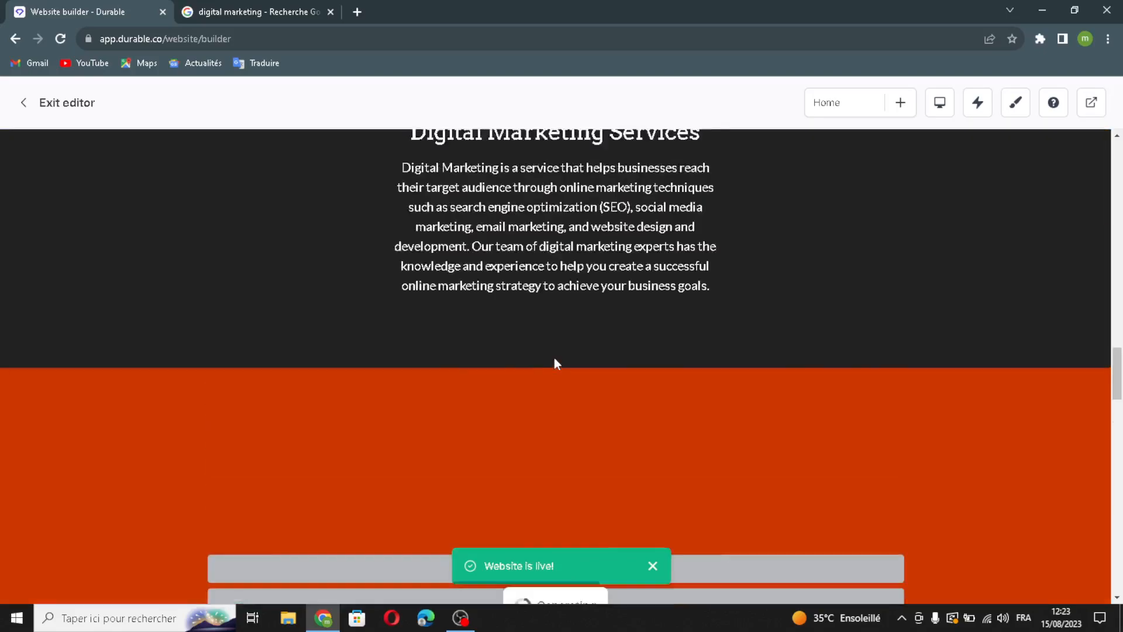
scroll(637, 448, down, 3)
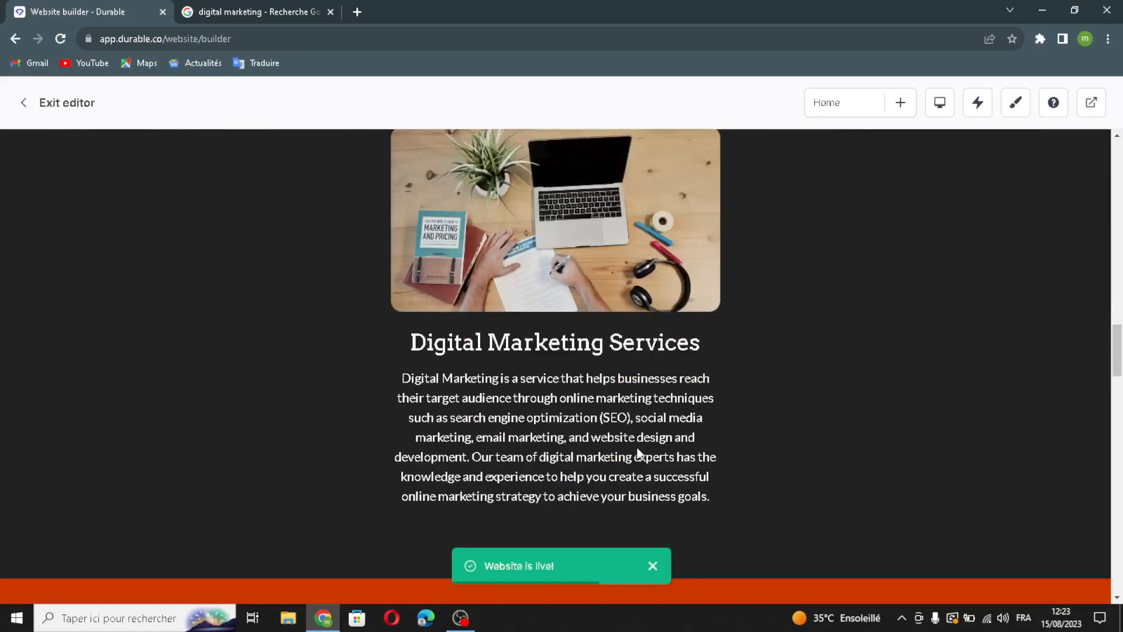
scroll(564, 380, up, 5)
click(548, 466)
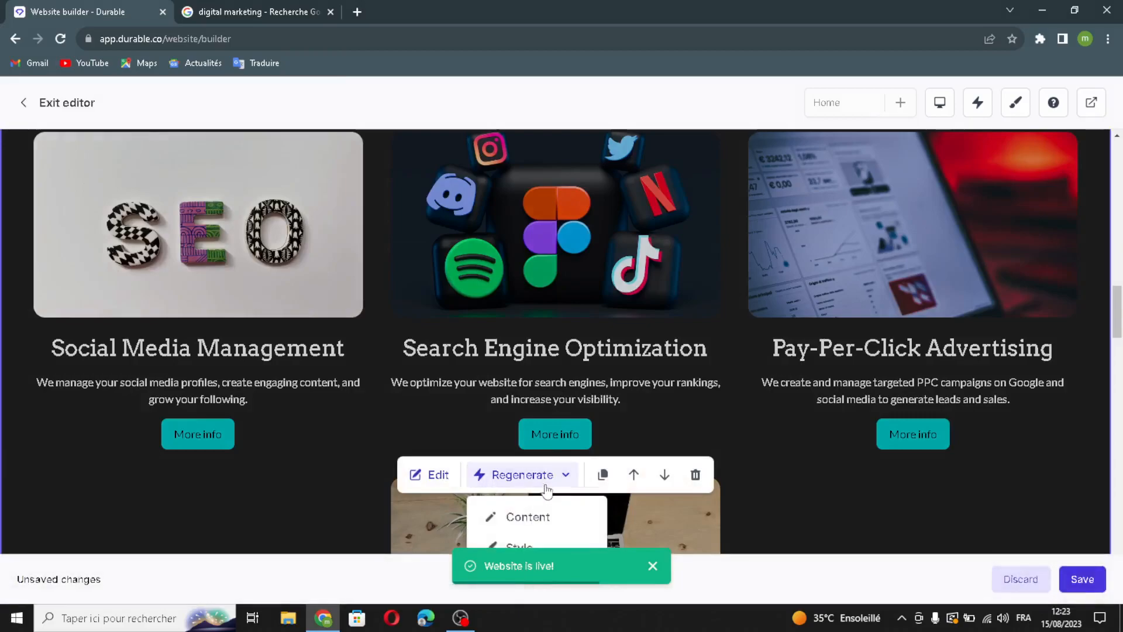
click(522, 541)
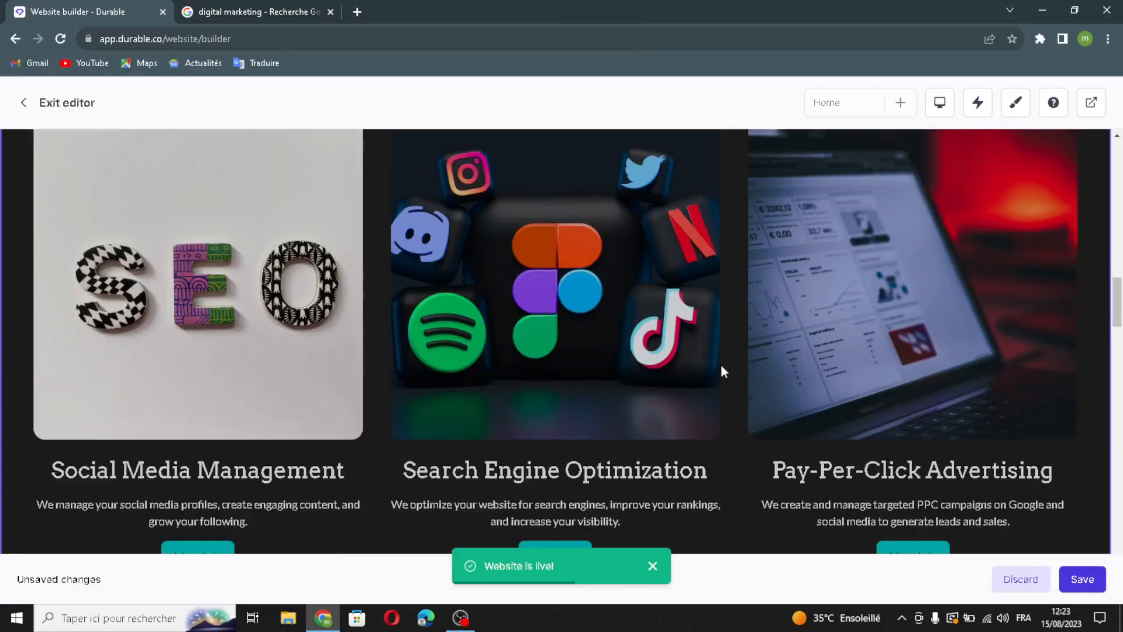
Regenerate the entire image gallery section above the location map, and save the website changes
scroll(719, 380, down, 5)
scroll(718, 395, down, 15)
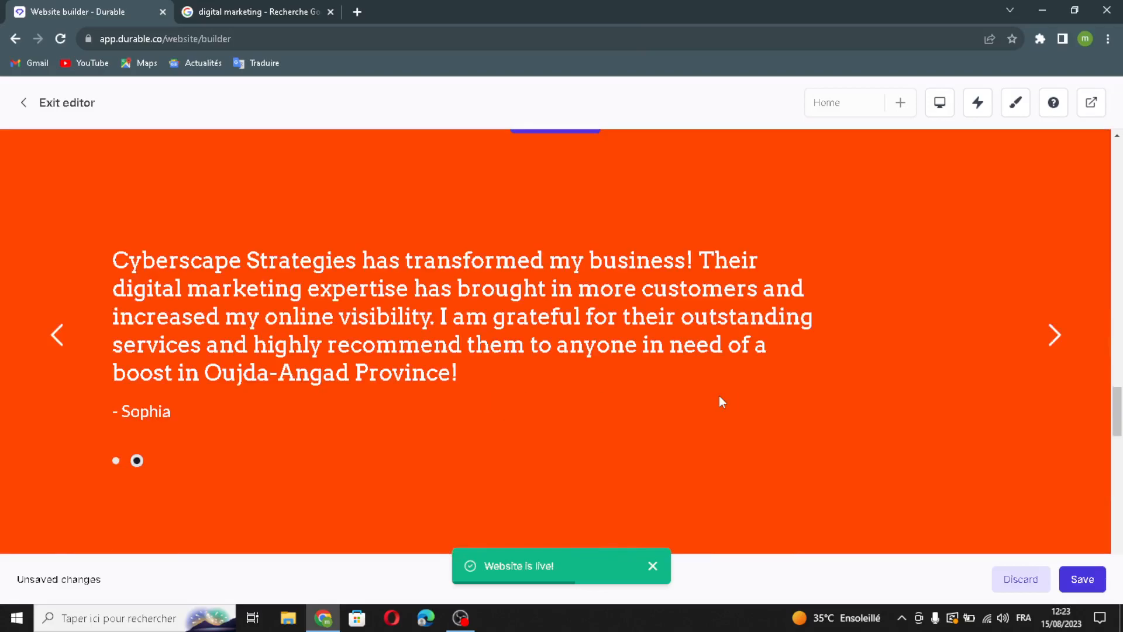
scroll(719, 396, up, 1)
scroll(713, 400, down, 3)
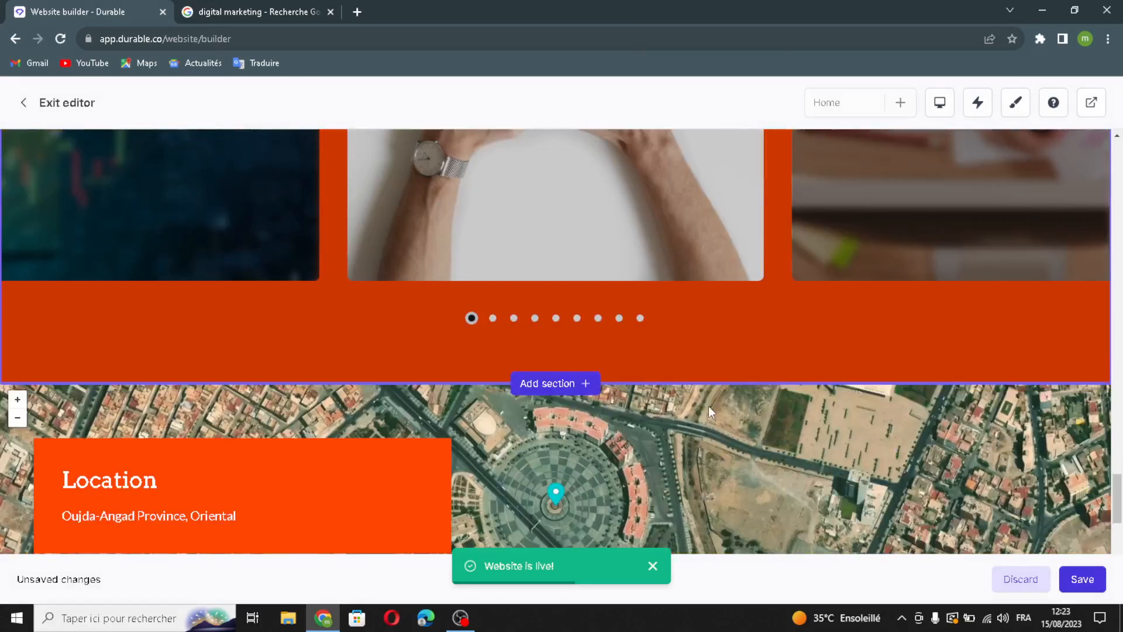
scroll(532, 290, up, 3)
click(543, 279)
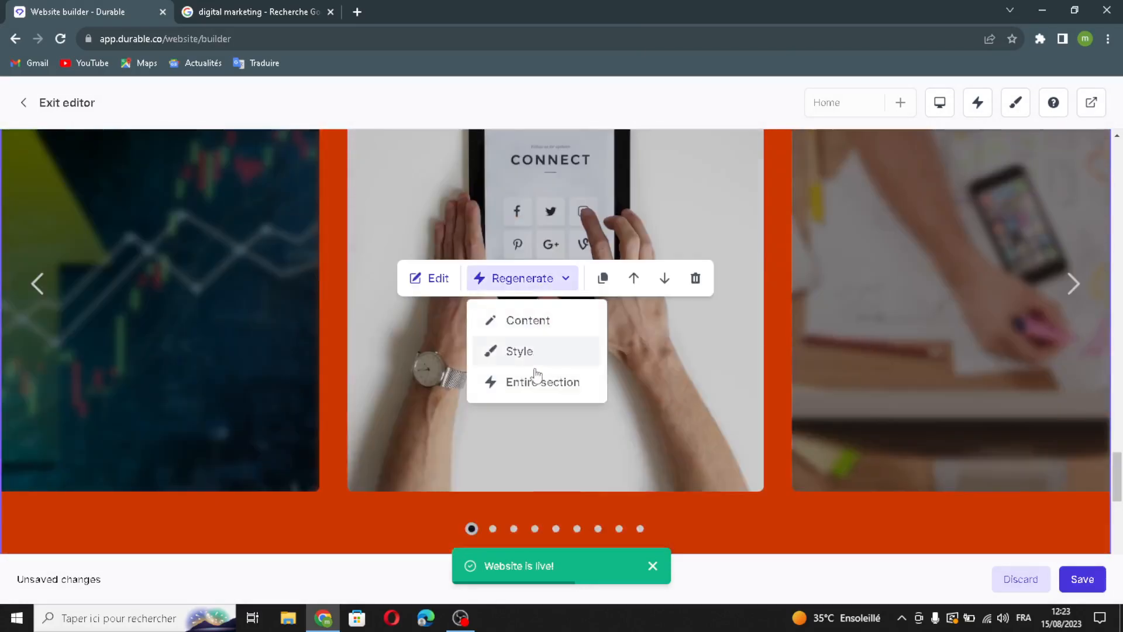
click(534, 382)
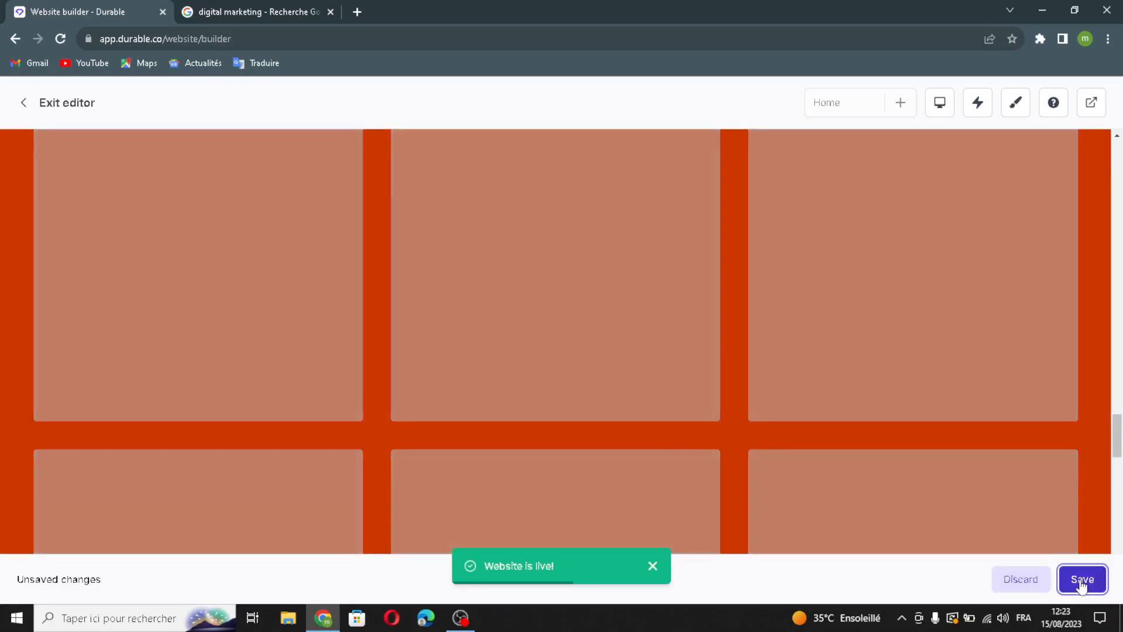
click(1081, 580)
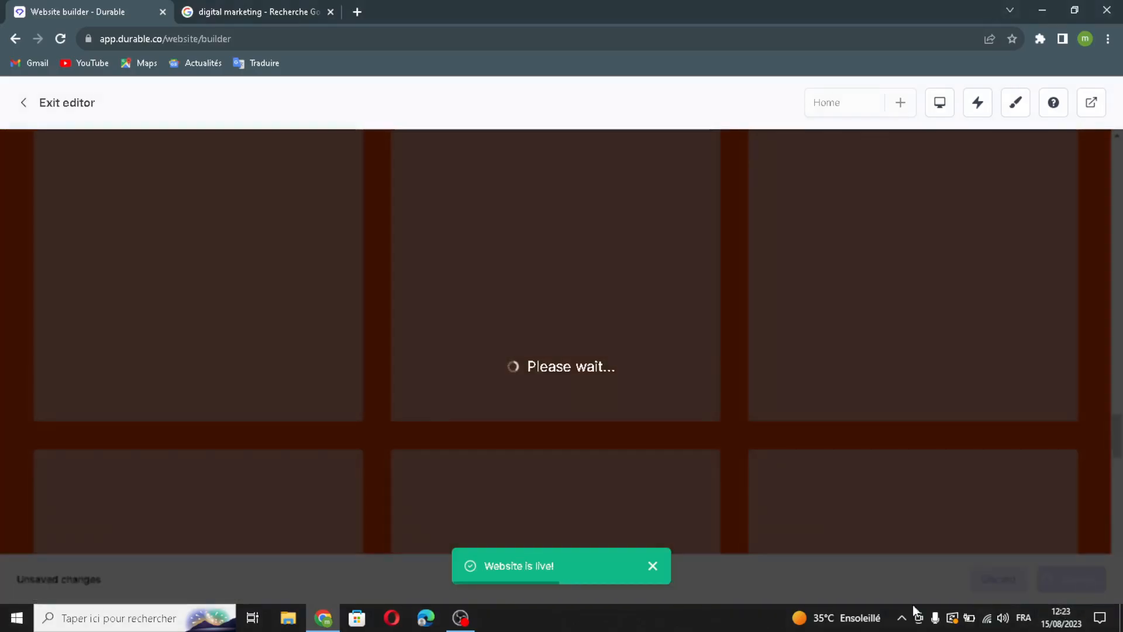
Move the testimonials section up one place, above the services section
scroll(622, 370, up, 4)
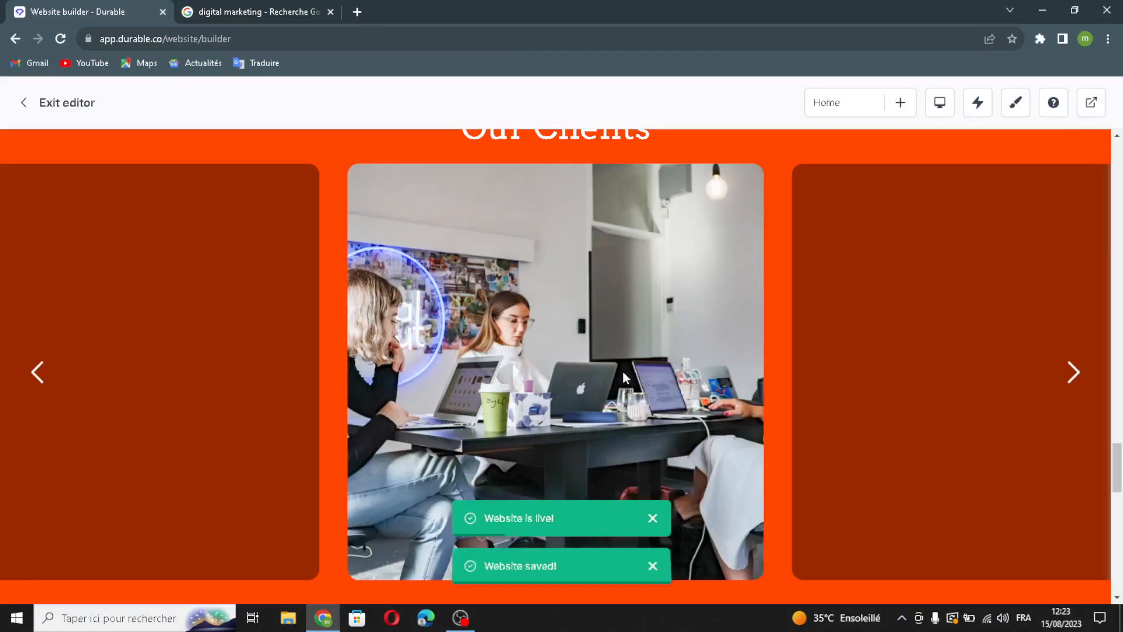
scroll(611, 388, down, 2)
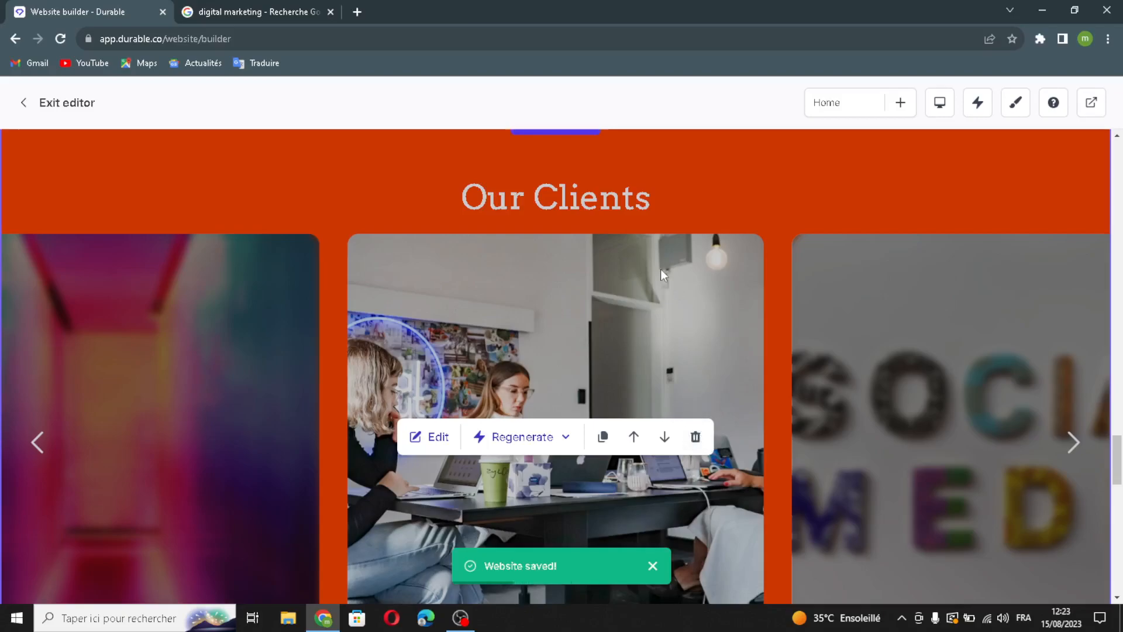
scroll(661, 269, up, 6)
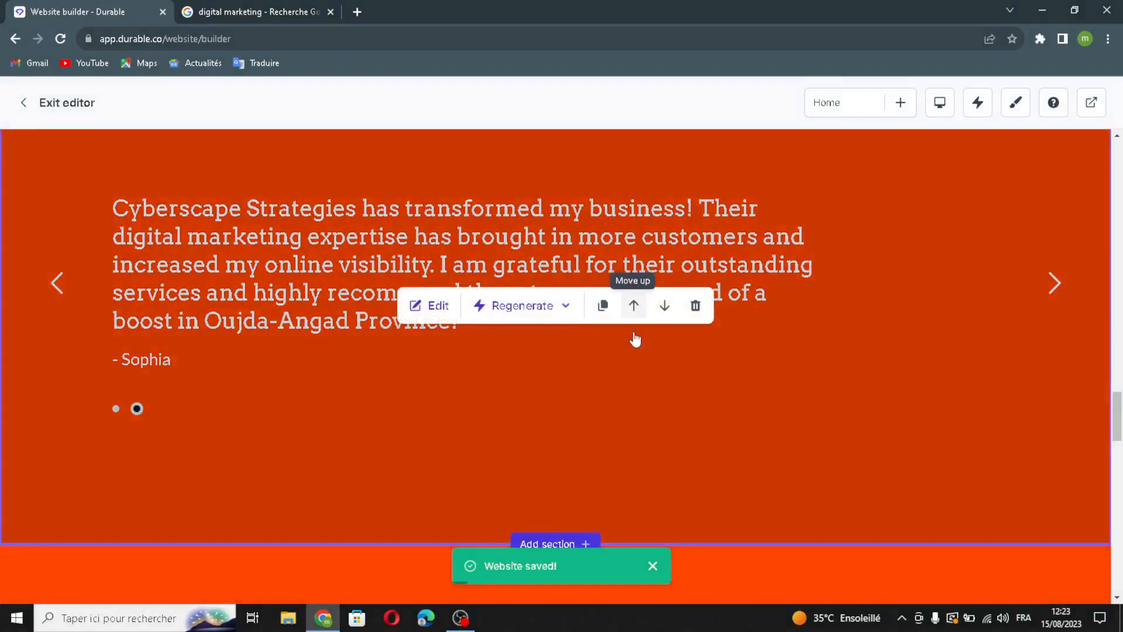
click(633, 335)
scroll(624, 307, up, 2)
scroll(635, 315, up, 3)
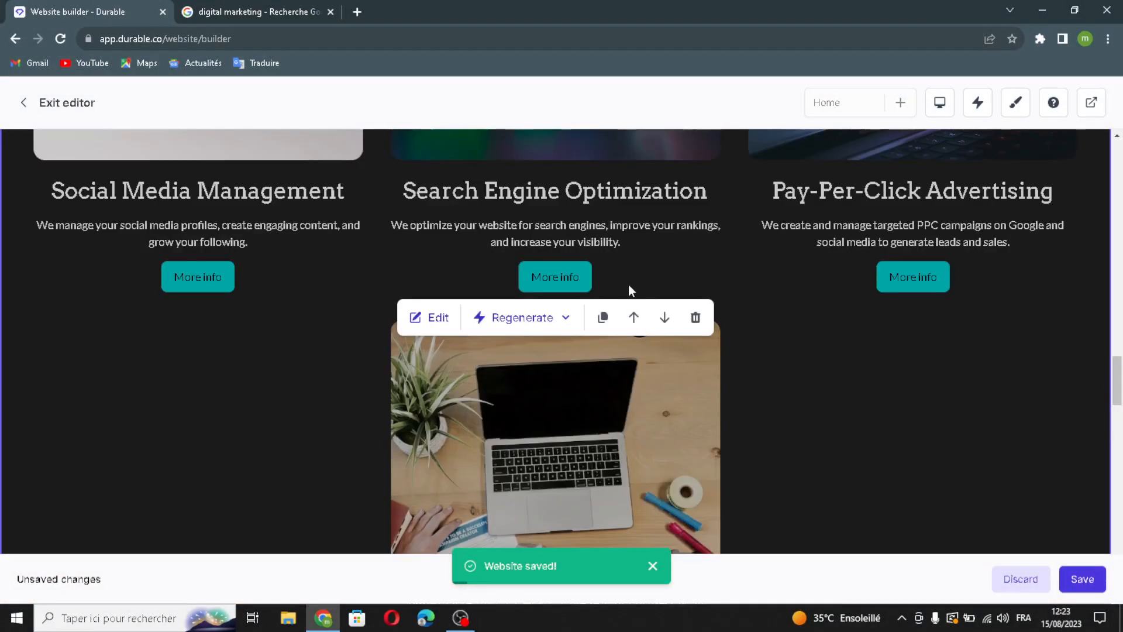
Move the services section back above the testimonials section, and save the website
click(634, 318)
scroll(645, 349, up, 6)
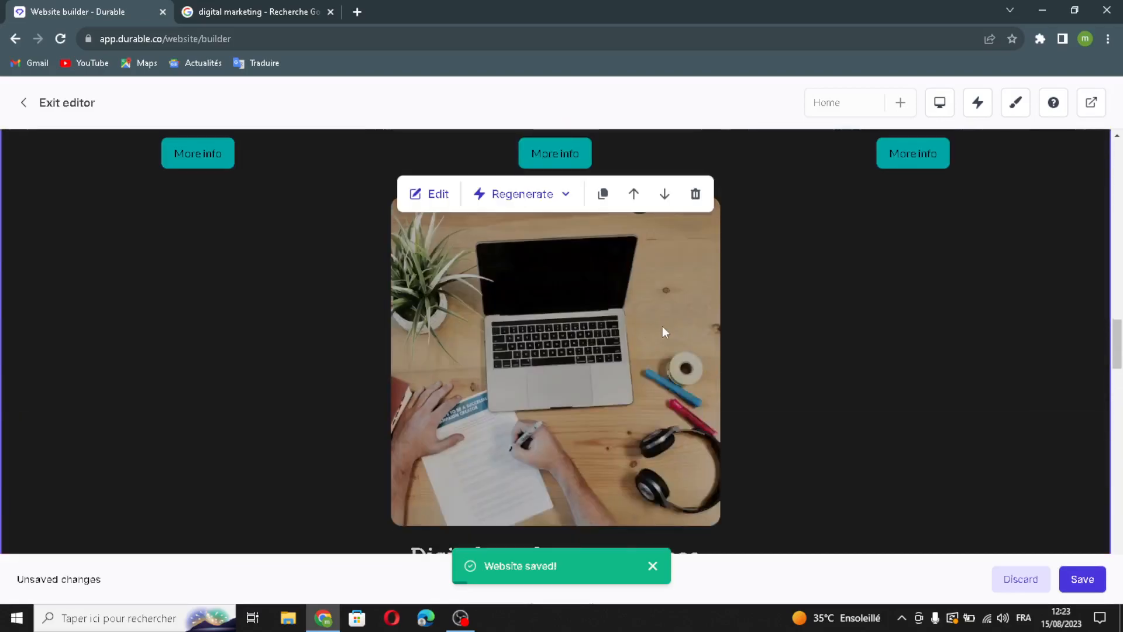
scroll(775, 448, down, 6)
click(1082, 579)
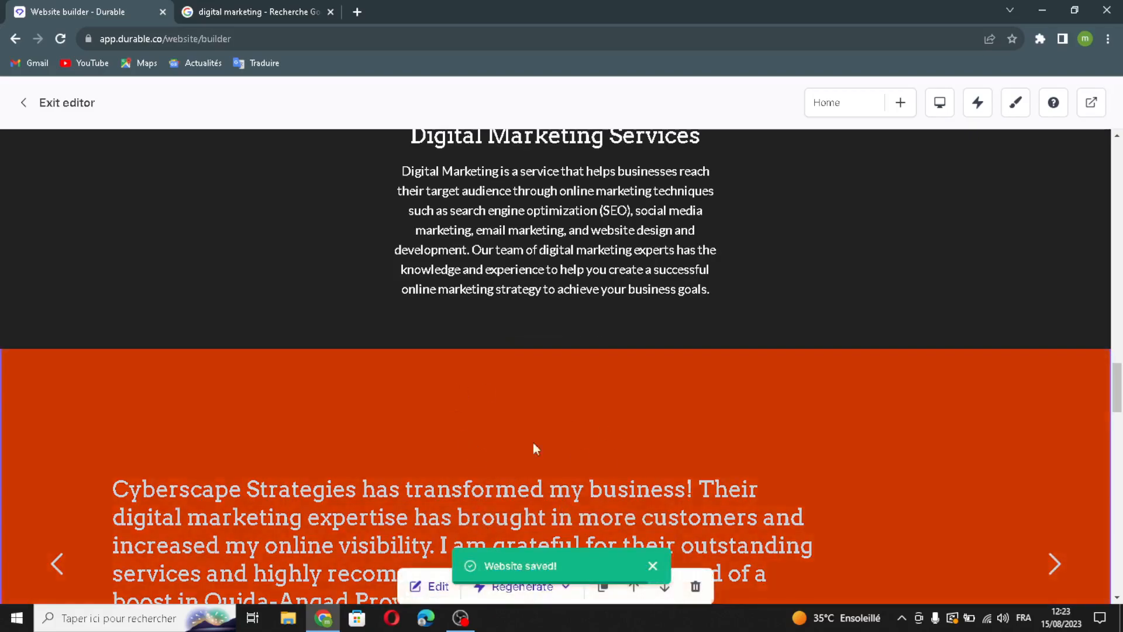
scroll(662, 496, down, 7)
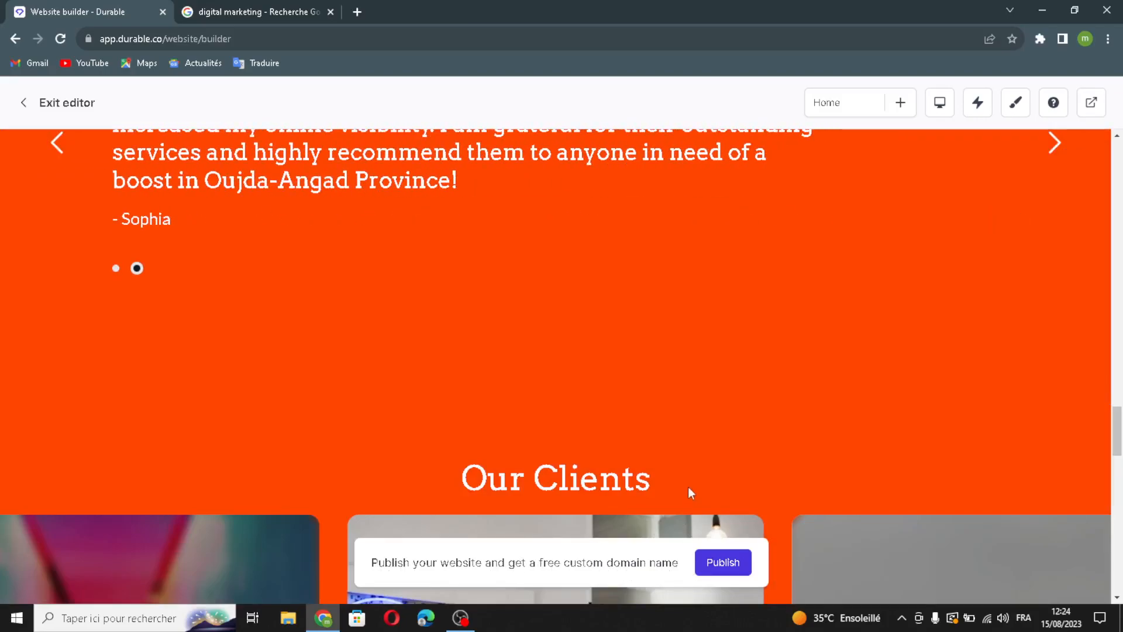
mouse_move(584, 416)
mouse_move(697, 313)
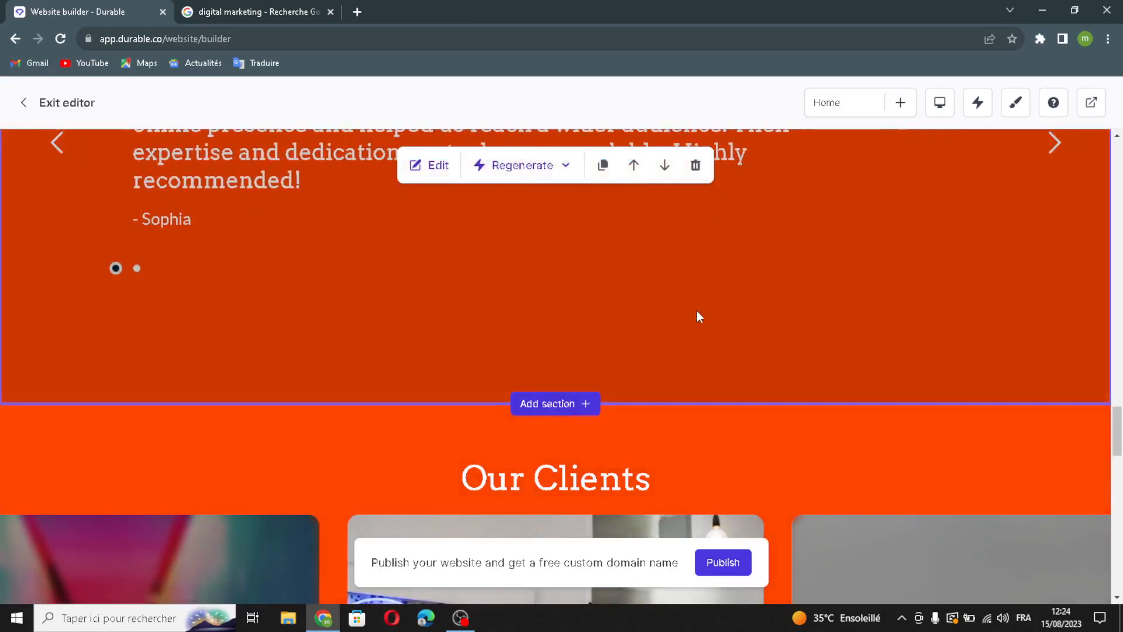